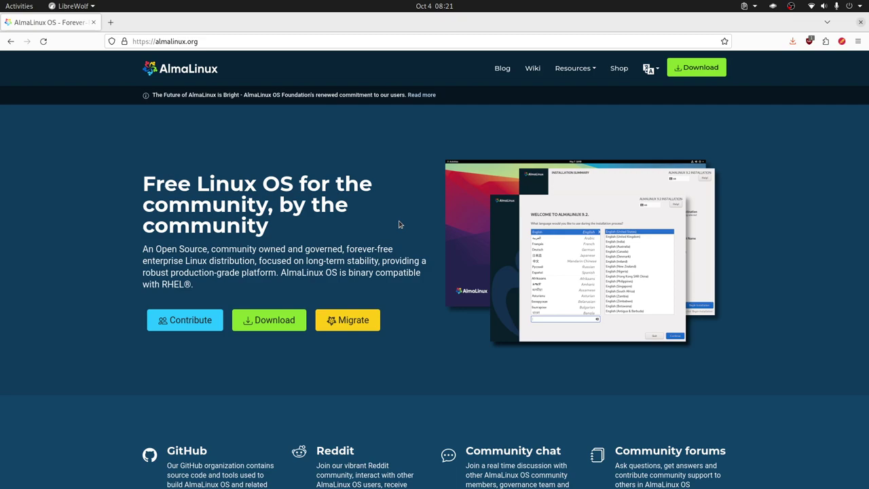
# - Open the almalinux.org download page and scroll to the 9.2 and 8.8 ISO images list
pyautogui.click(271, 318)
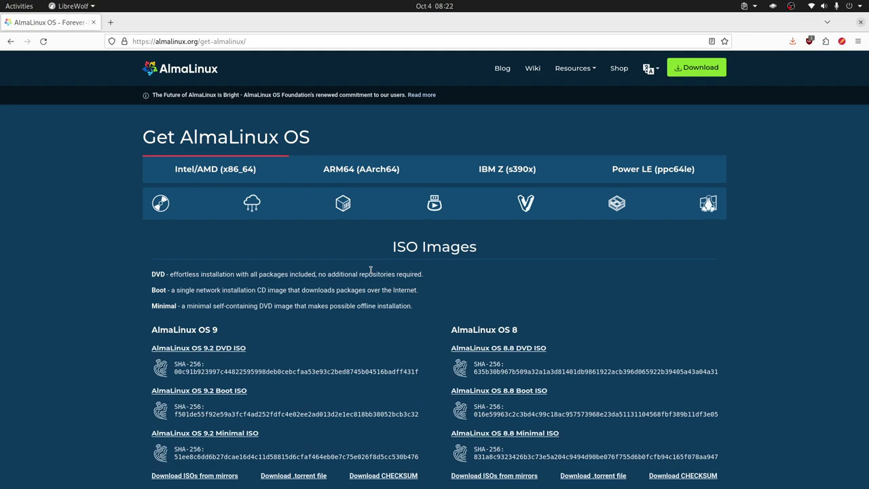
pyautogui.scroll(-1, 370, 271)
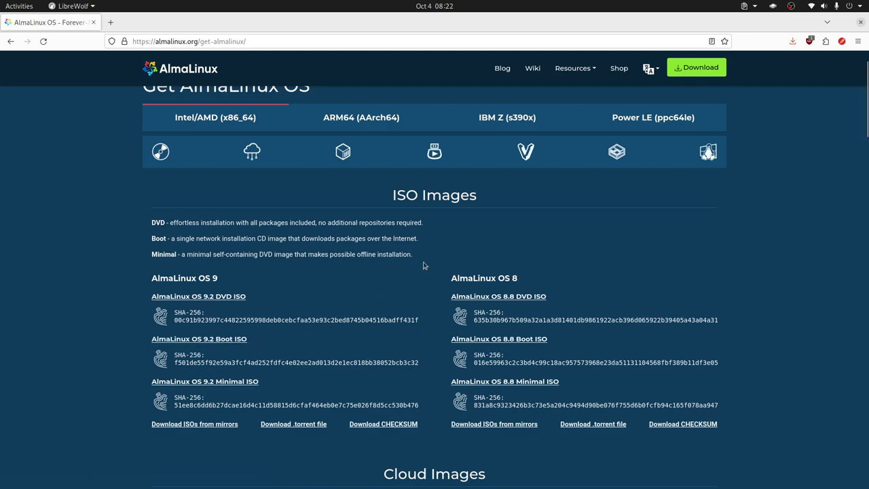
# - Give the new AlmaLinux 9 virtual machine a 200 GiB storage limit and create it
pyautogui.hotkey('alt', 'Tab')
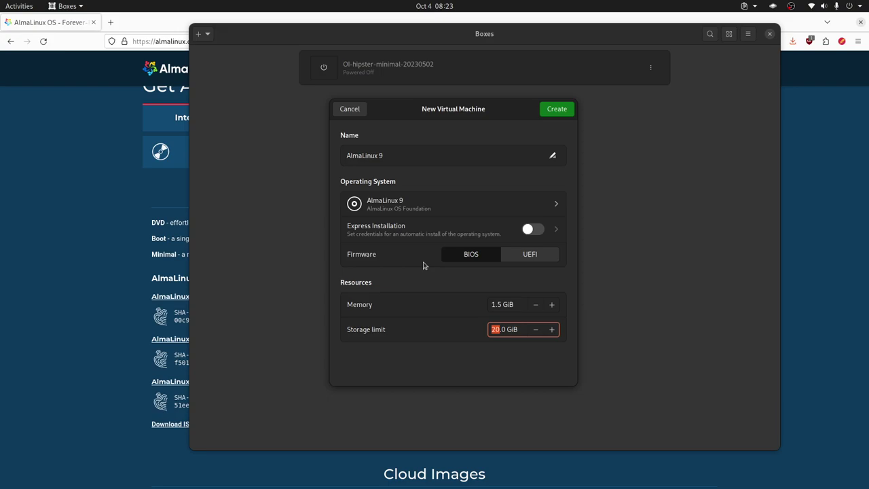
pyautogui.write('200')
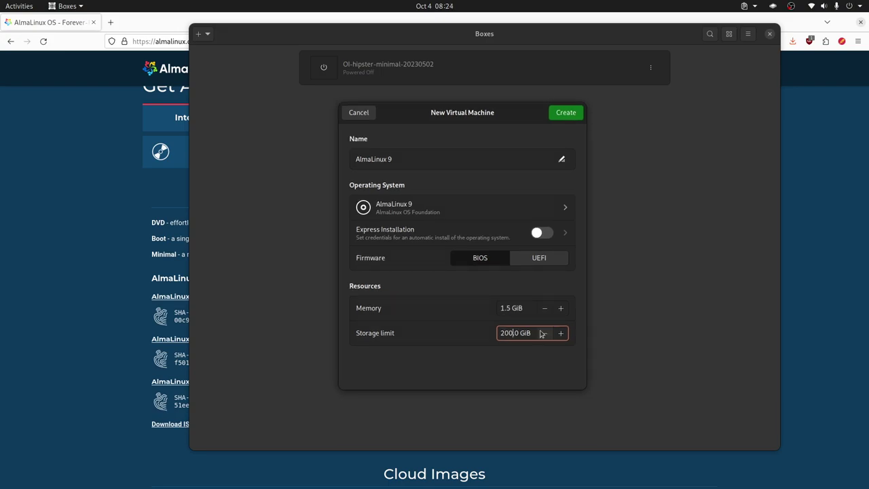
pyautogui.click(572, 113)
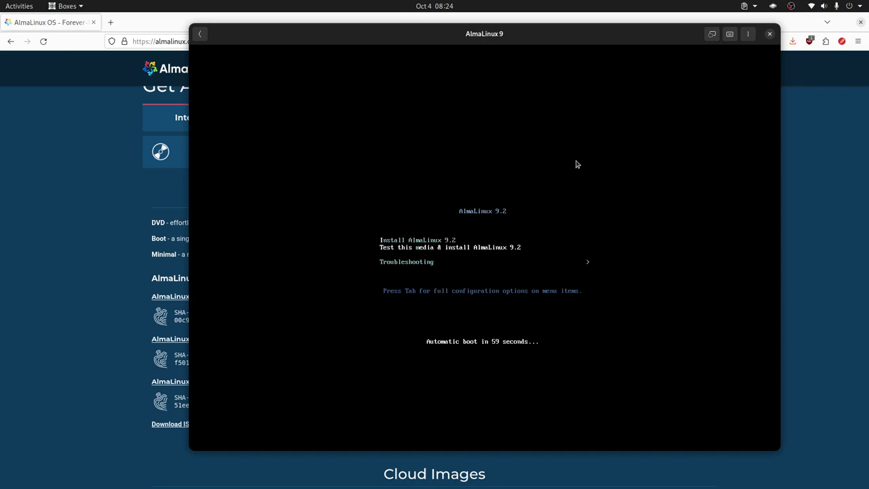
# - Boot the 'Install AlmaLinux 9.2' entry to reach the Español (Ecuador) welcome screen
pyautogui.click(576, 164)
pyautogui.press('Up')
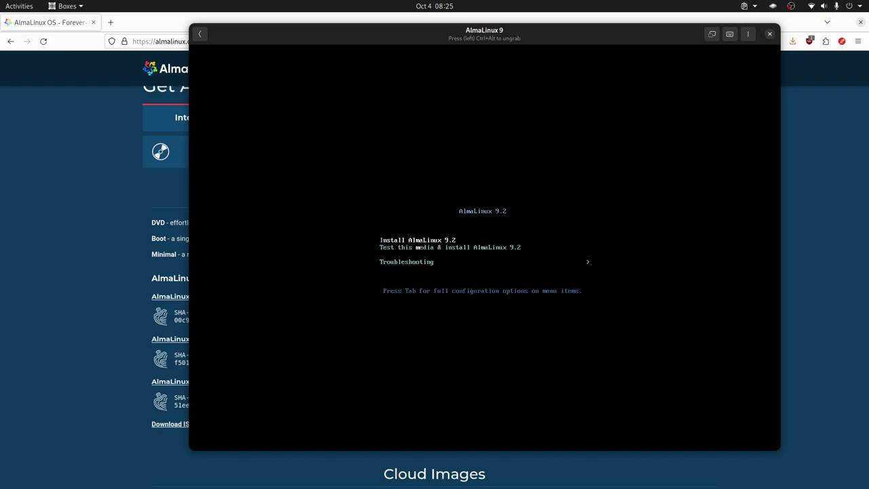
pyautogui.press('Return')
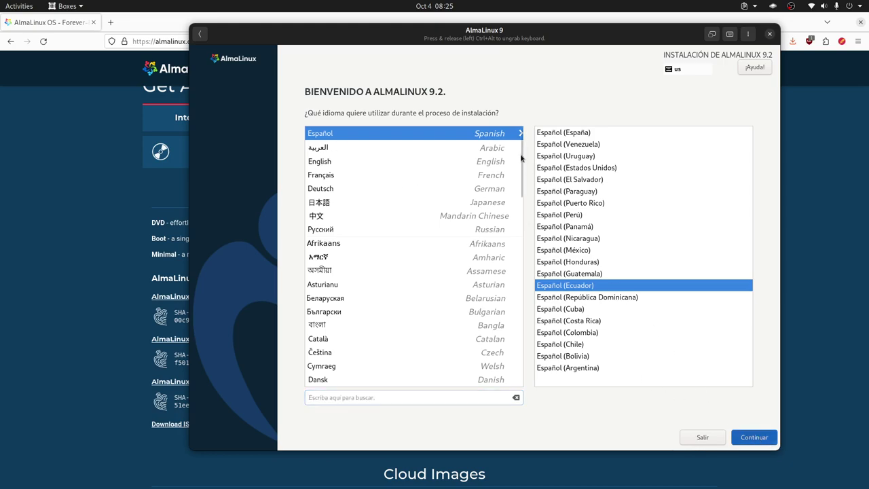
# - Continue to the summary and set the keyboard to Inglés (EE. UU. internacional con teclas muertas)
pyautogui.press('Return')
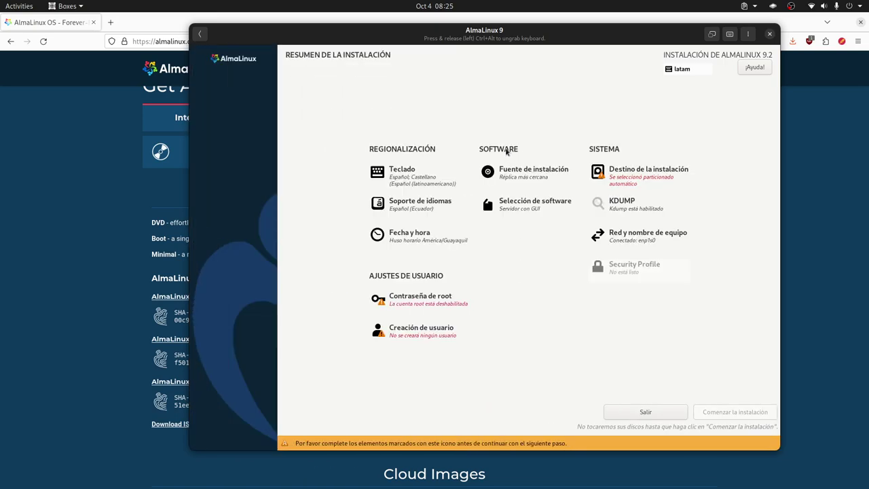
pyautogui.click(412, 182)
pyautogui.click(281, 119)
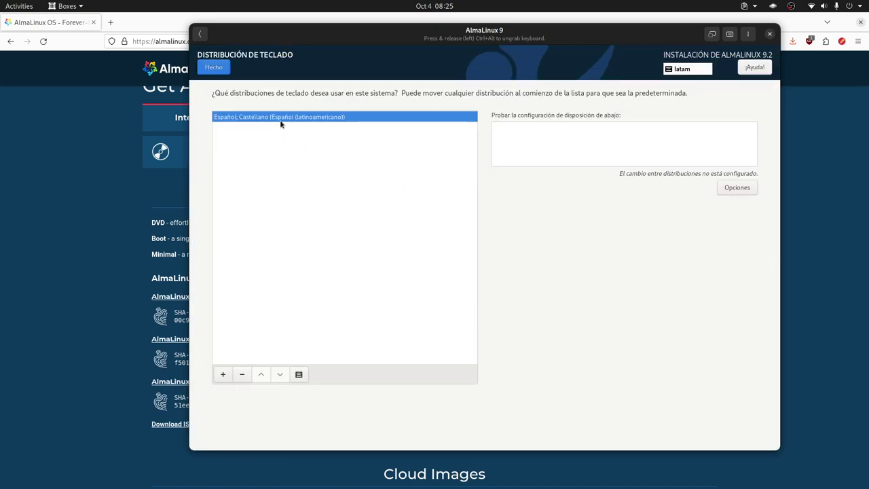
pyautogui.click(223, 375)
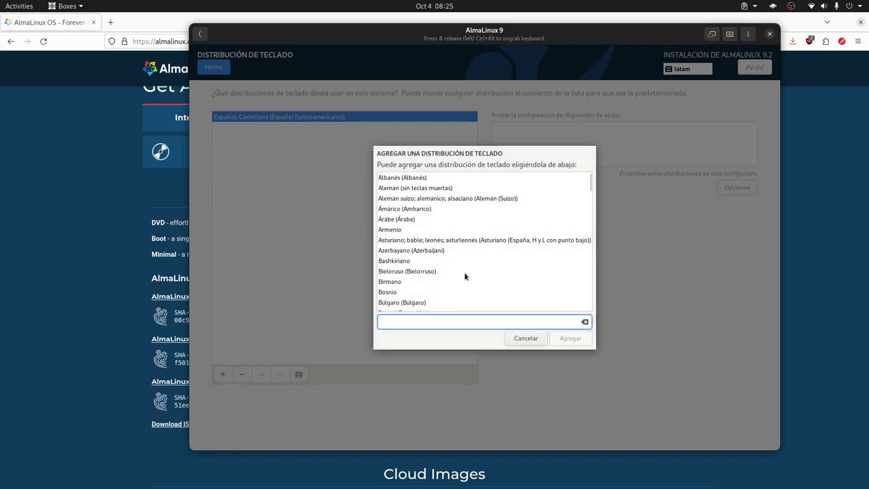
pyautogui.write('ingles')
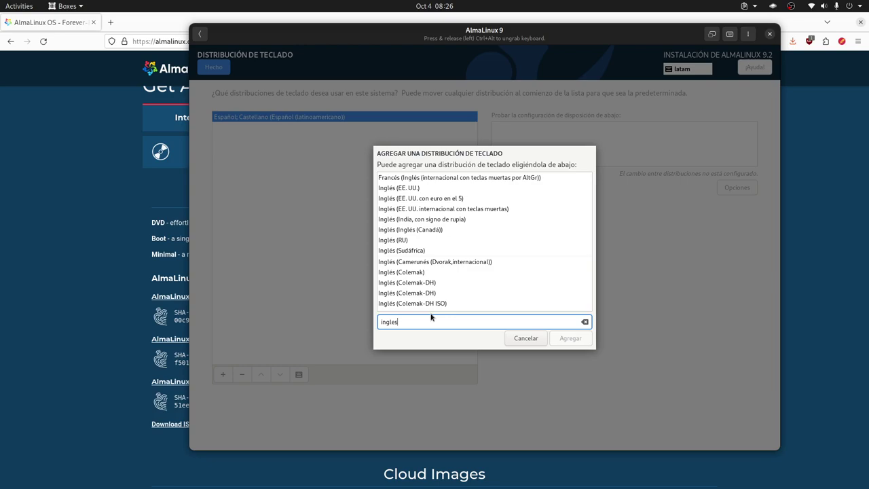
pyautogui.click(470, 210)
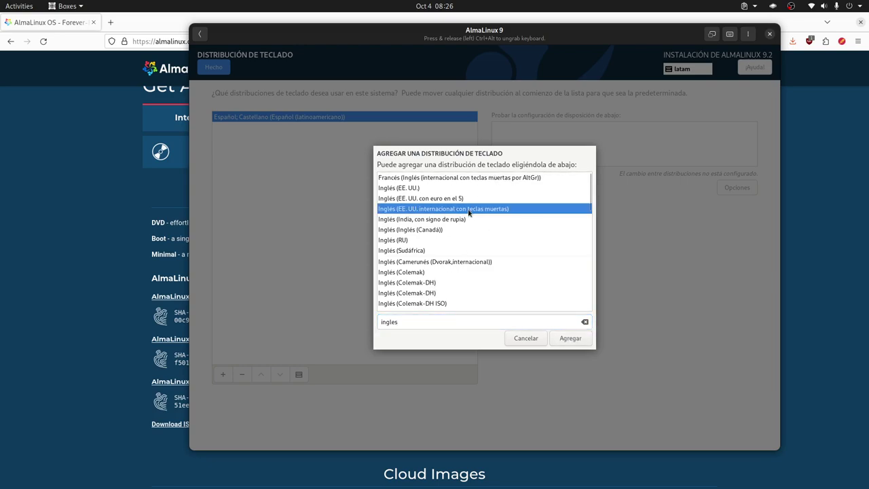
pyautogui.click(572, 339)
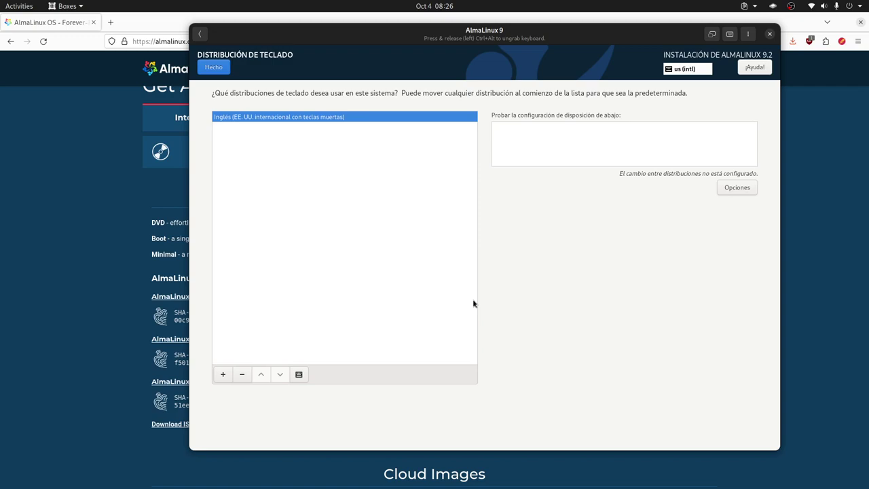
pyautogui.click(220, 69)
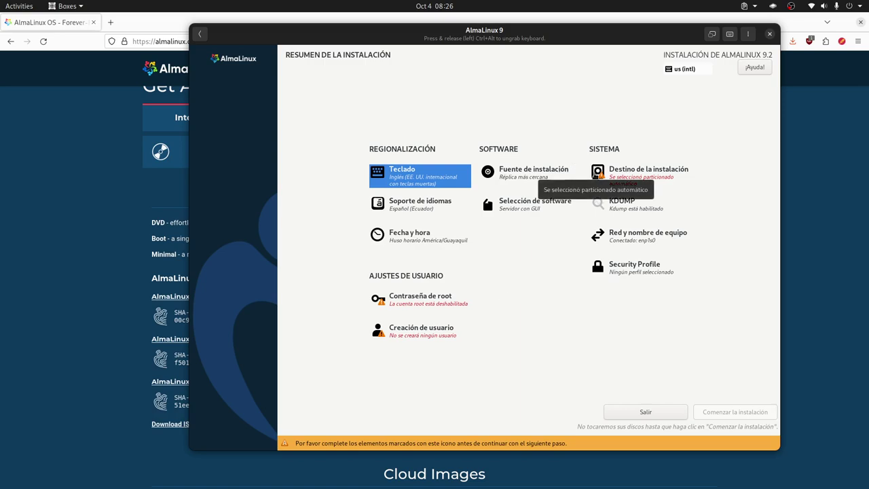
# - Search for English in language support and add English (United States)
pyautogui.click(427, 212)
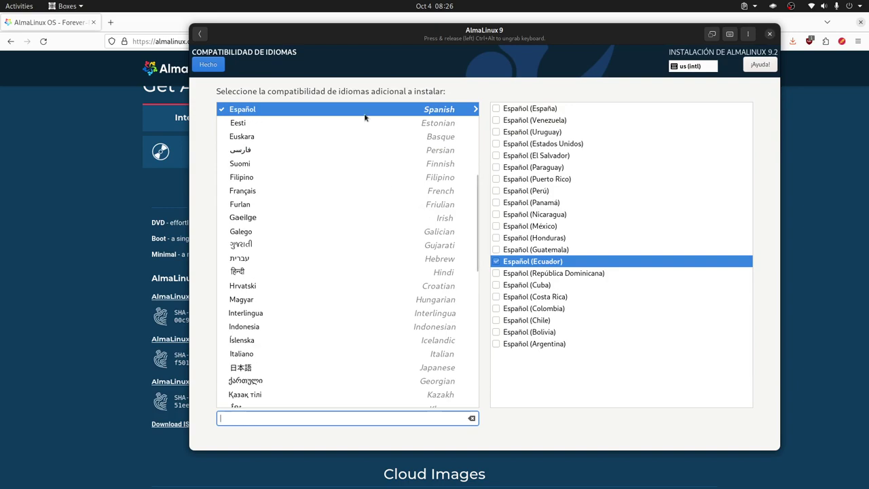
pyautogui.click(208, 65)
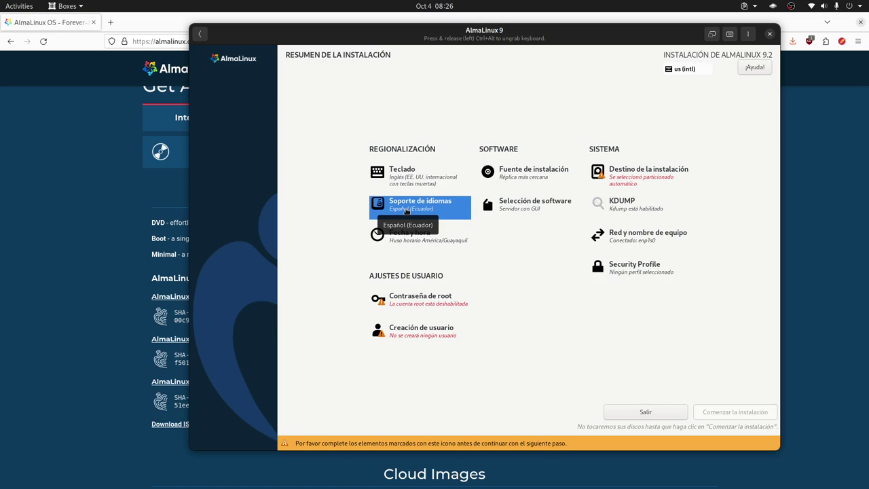
pyautogui.click(406, 211)
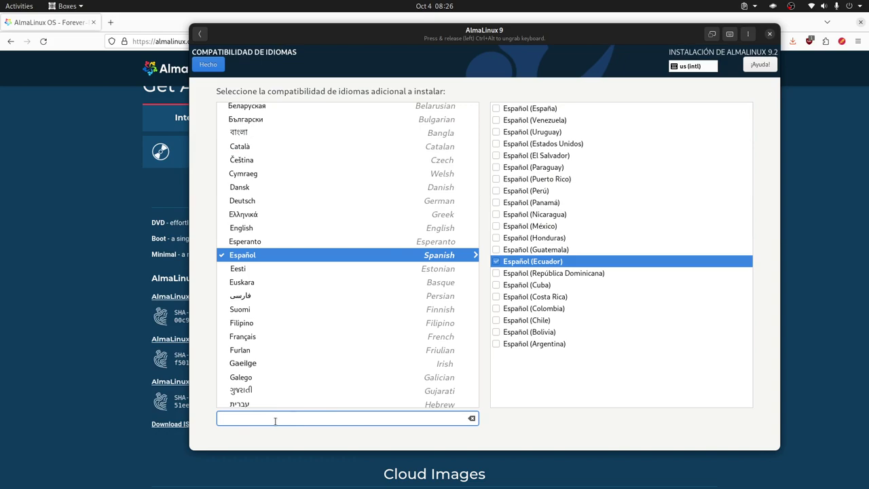
pyautogui.write('Ingles')
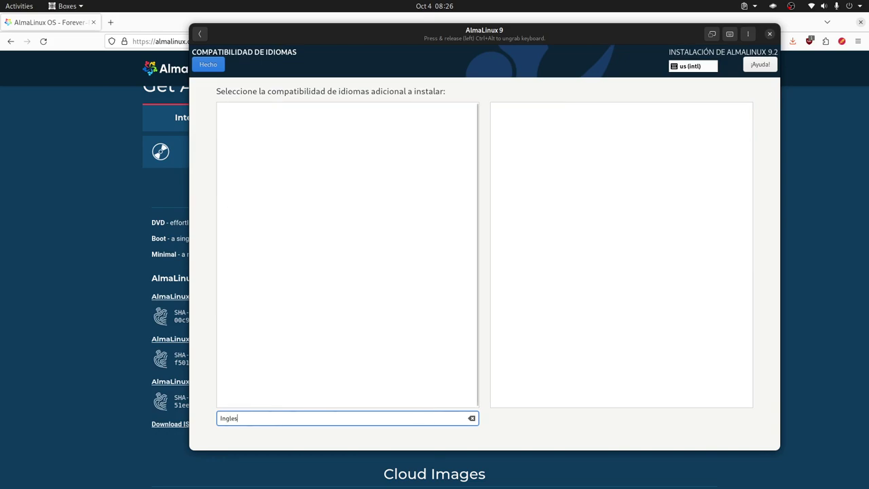
pyautogui.press('BackSpace')
pyautogui.press('BackSpace')
pyautogui.press('BackSpace')
pyautogui.press('BackSpace')
pyautogui.press('BackSpace')
pyautogui.press('BackSpace')
pyautogui.write('Em')
pyautogui.press('BackSpace')
pyautogui.write('ngli')
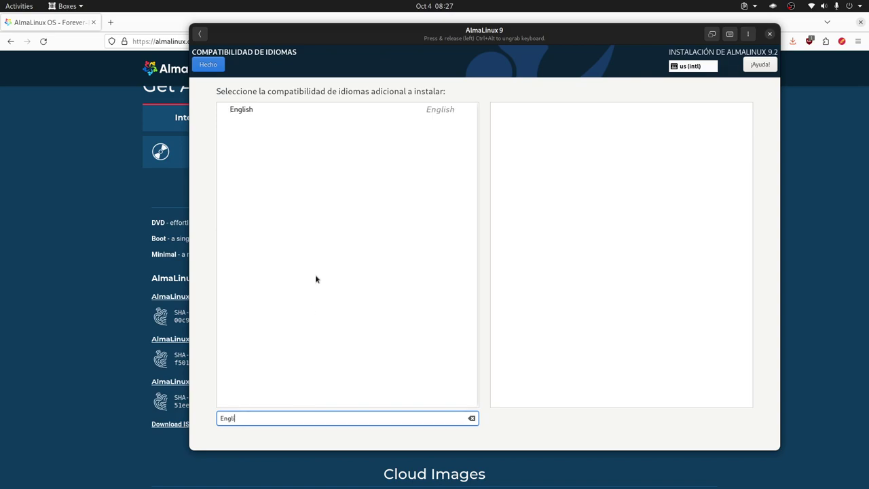
pyautogui.click(269, 116)
pyautogui.click(496, 108)
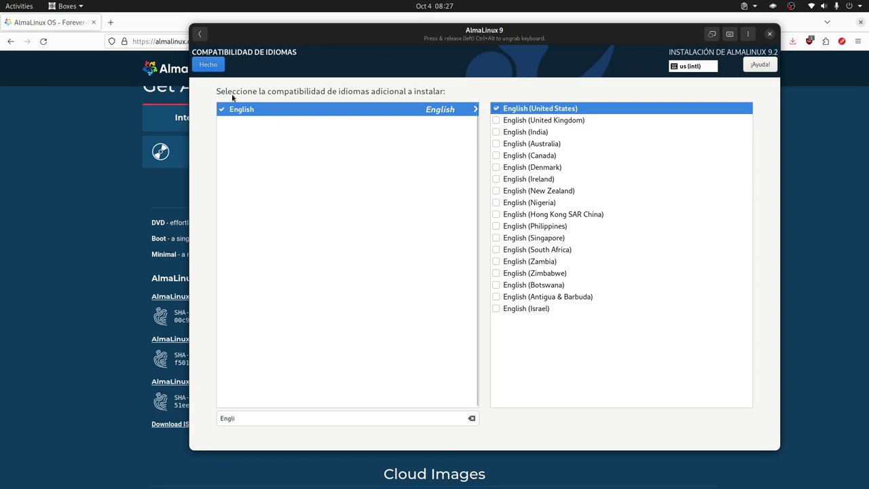
pyautogui.click(209, 65)
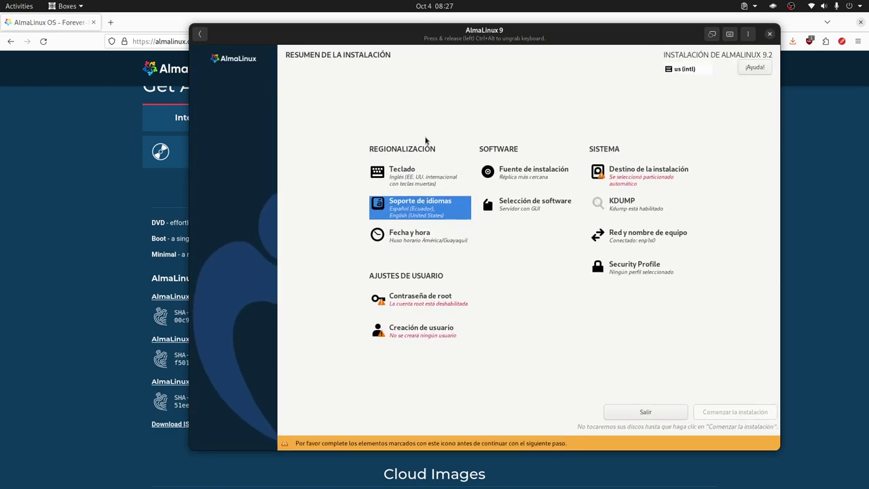
# - Review the Spanish and English variants, keep Español (Ecuador) checked, and confirm
pyautogui.click(436, 213)
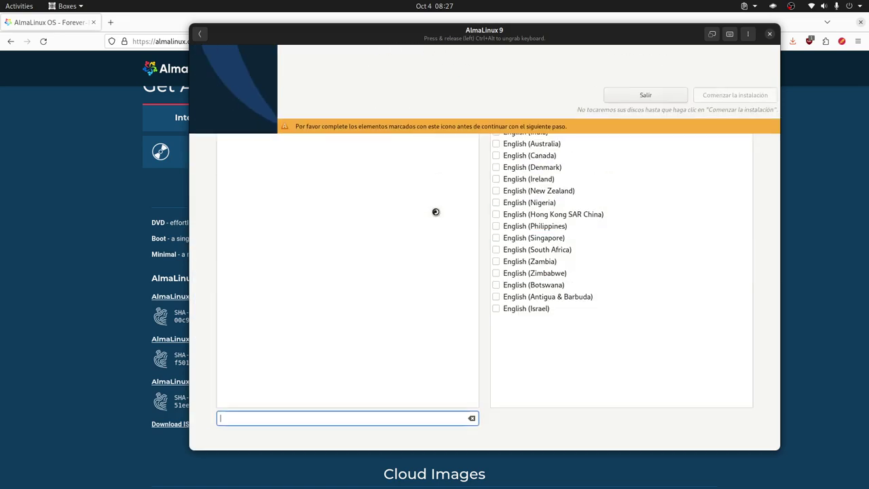
pyautogui.click(224, 139)
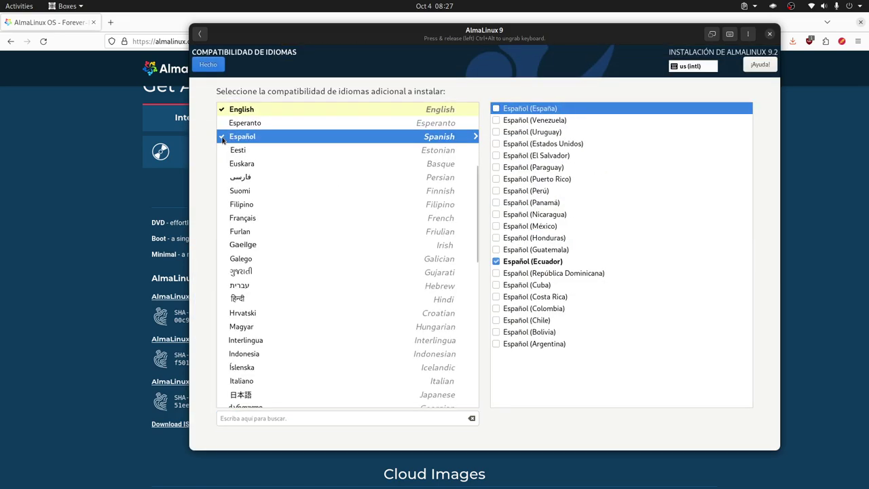
pyautogui.click(500, 264)
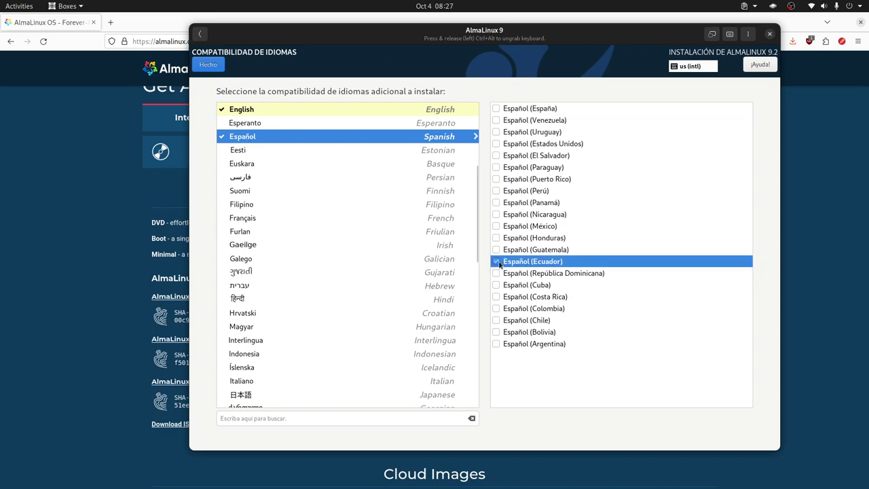
pyautogui.click(284, 112)
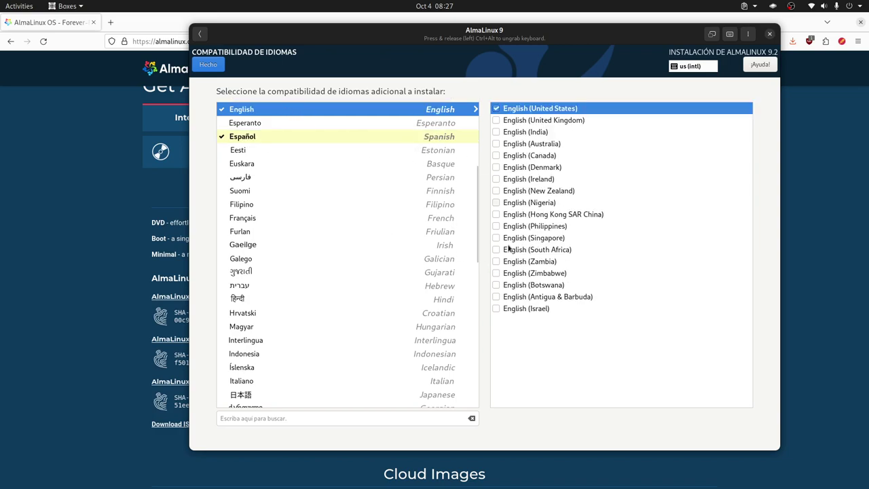
pyautogui.click(223, 139)
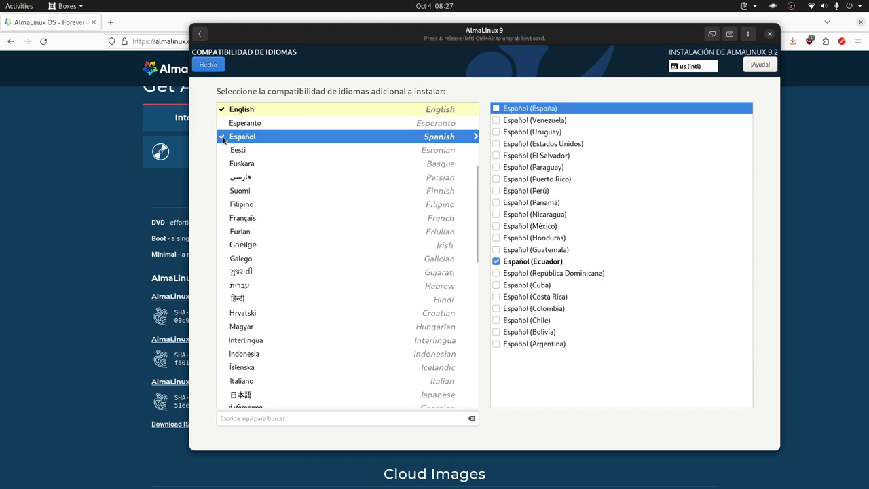
pyautogui.scroll(5, 345, 296)
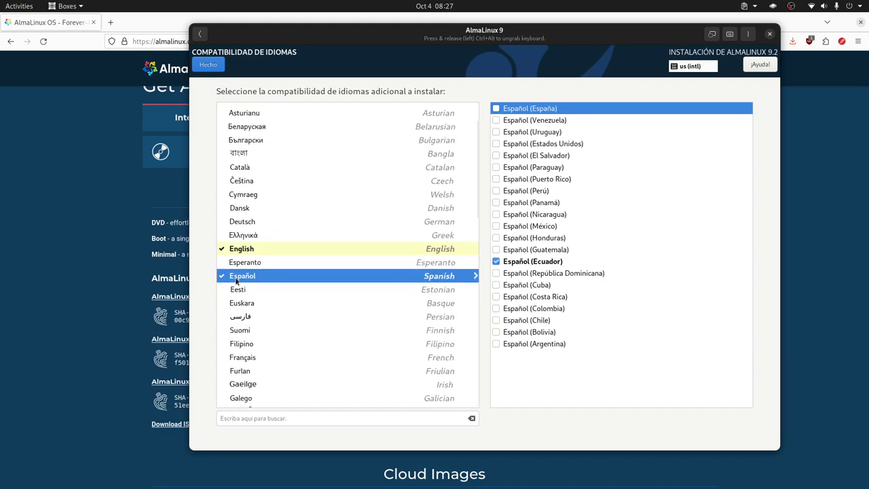
pyautogui.click(251, 251)
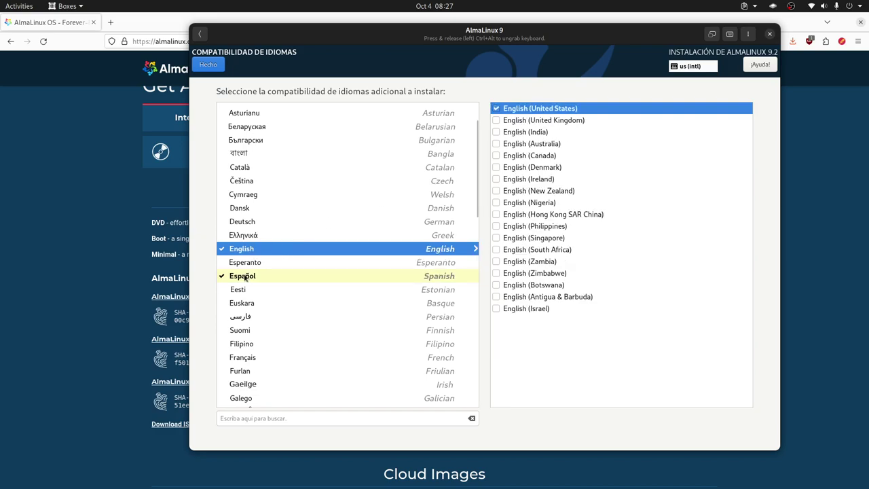
pyautogui.click(245, 277)
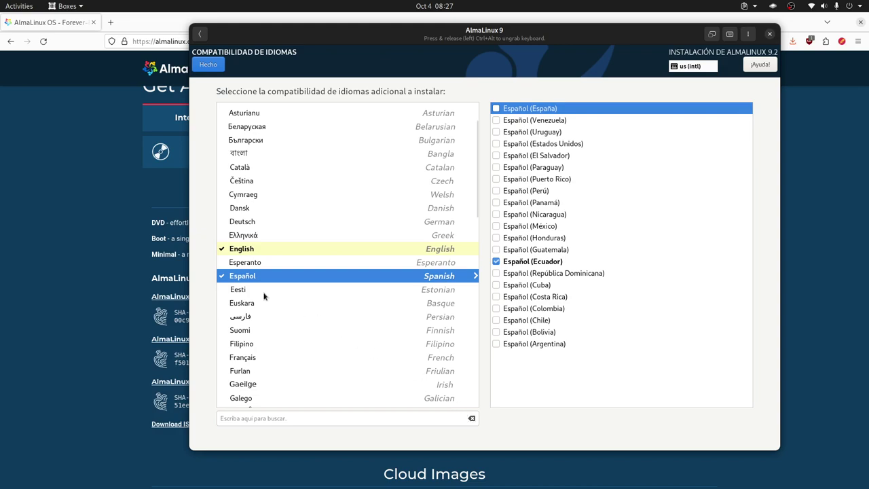
pyautogui.click(306, 249)
pyautogui.click(248, 274)
pyautogui.click(497, 263)
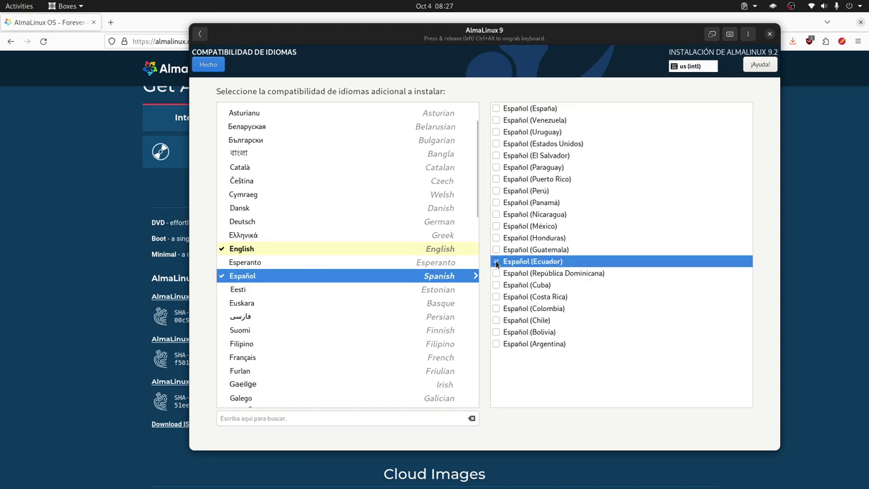
pyautogui.click(316, 250)
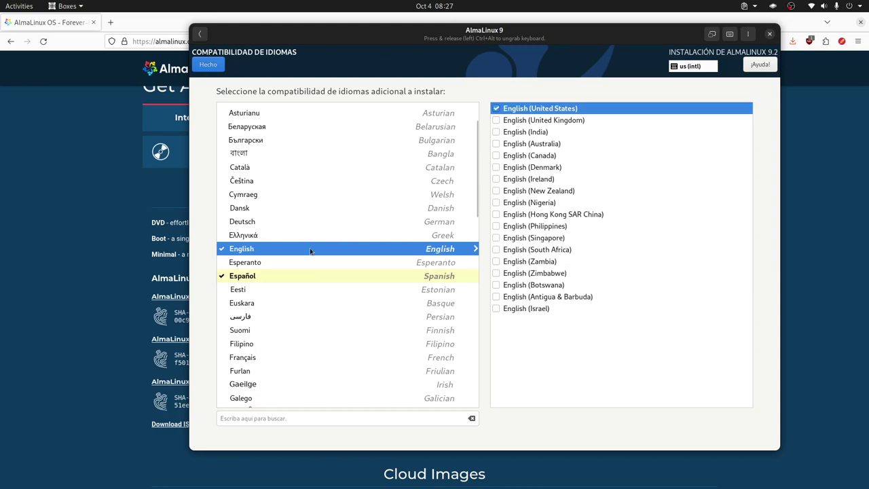
pyautogui.click(210, 67)
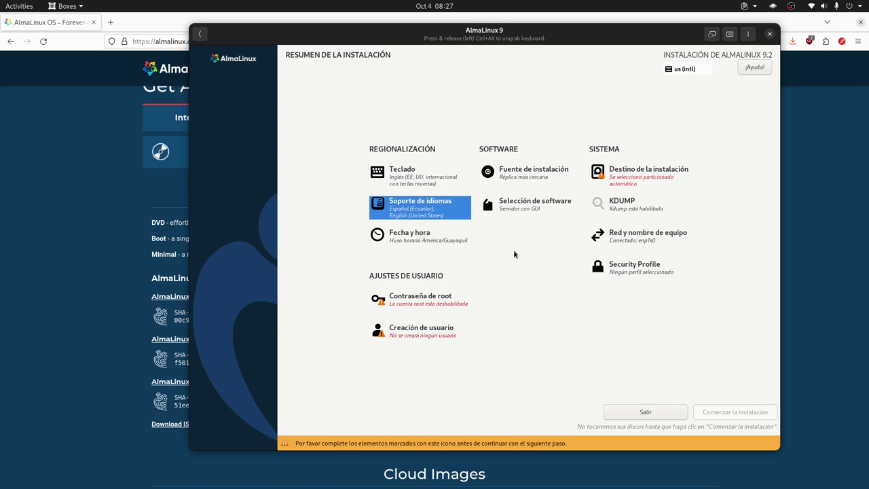
# - Enter and confirm a root password, allow root SSH login, and accept the short password
pyautogui.click(411, 307)
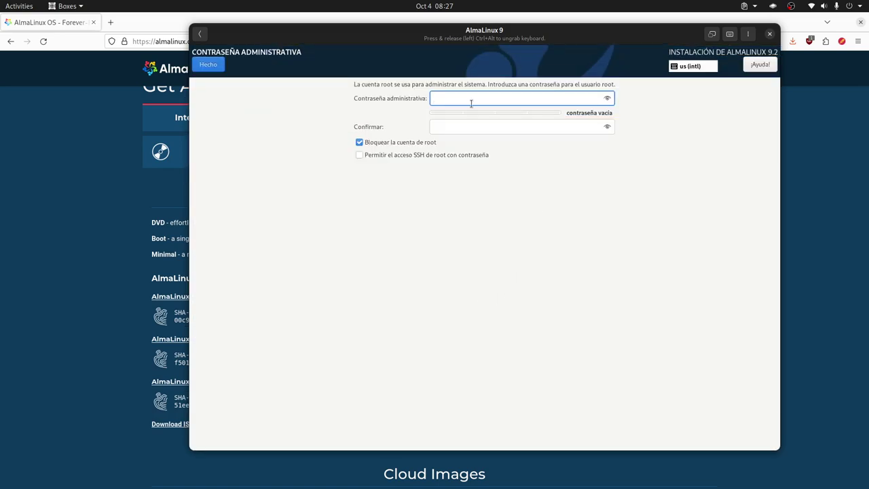
pyautogui.press('Tab')
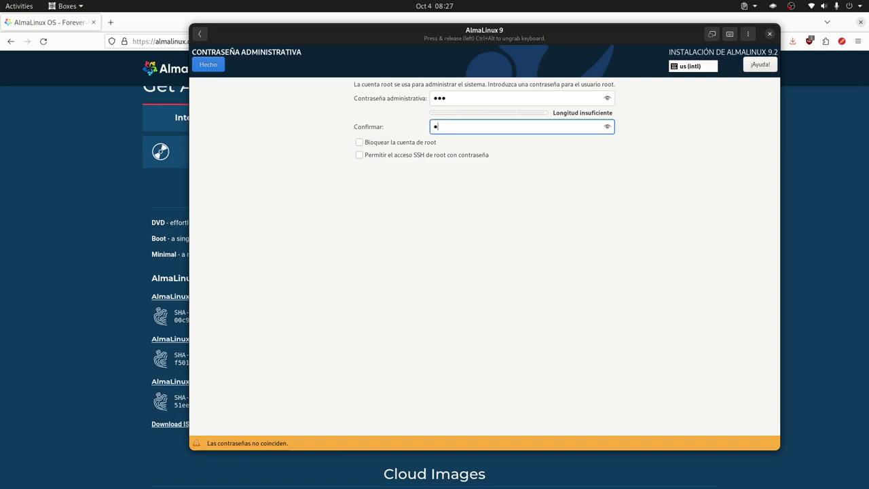
pyautogui.click(402, 155)
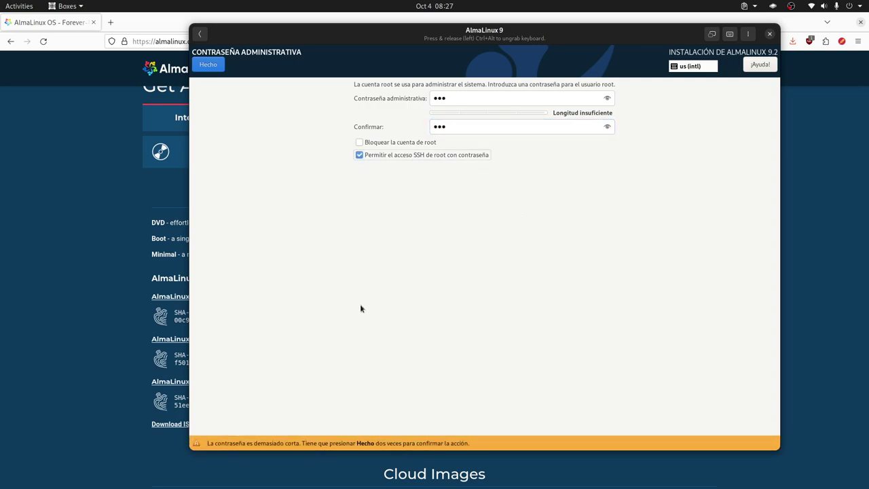
pyautogui.click(208, 67)
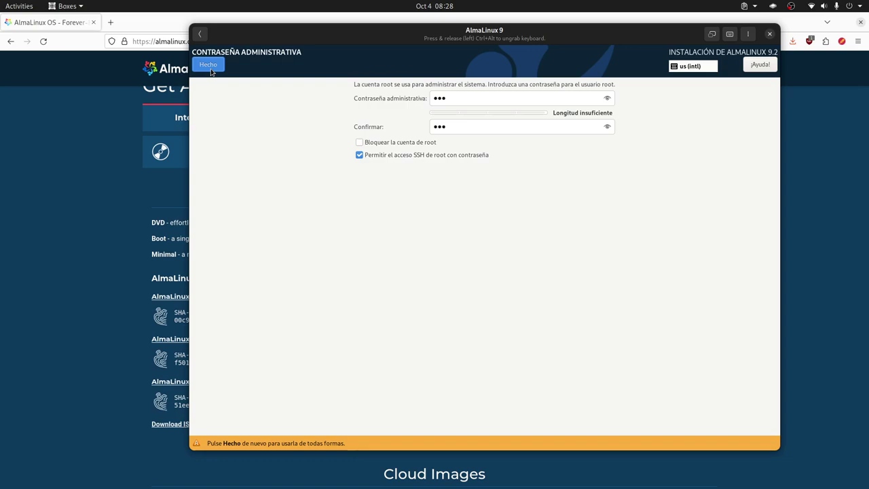
pyautogui.click(211, 68)
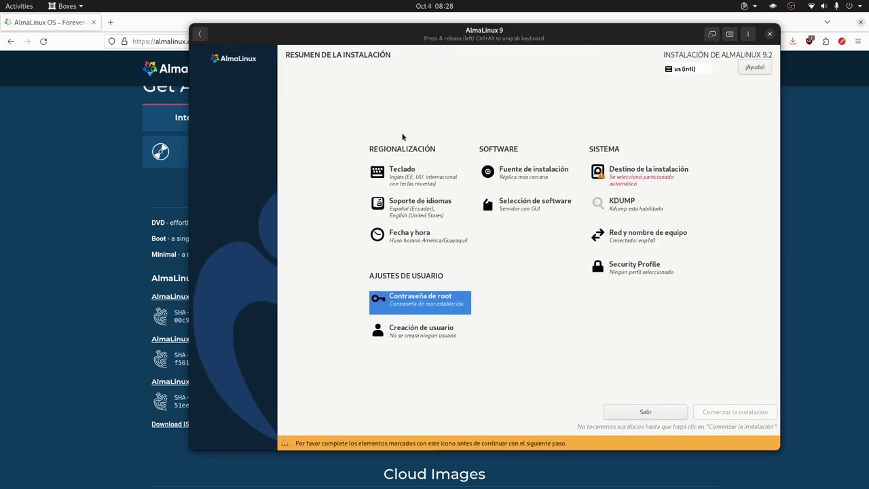
# - Start a new user account with the user's full name and administrator rights
pyautogui.click(426, 332)
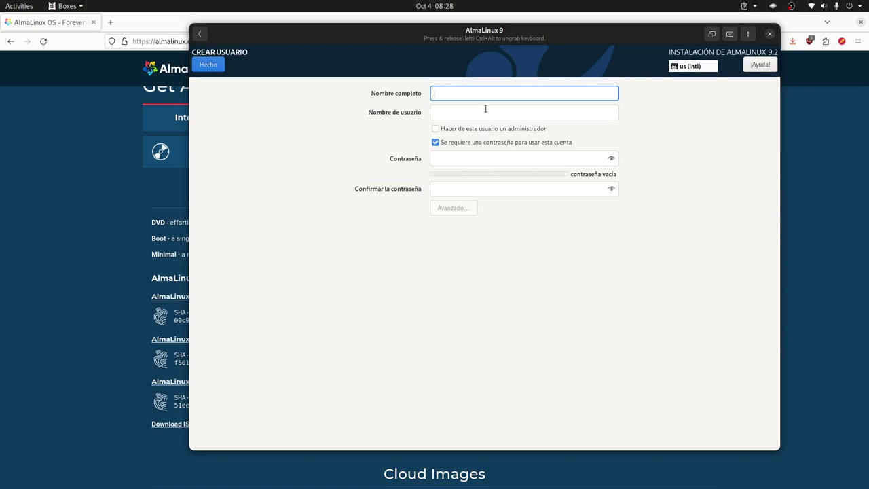
pyautogui.write('LibreByte')
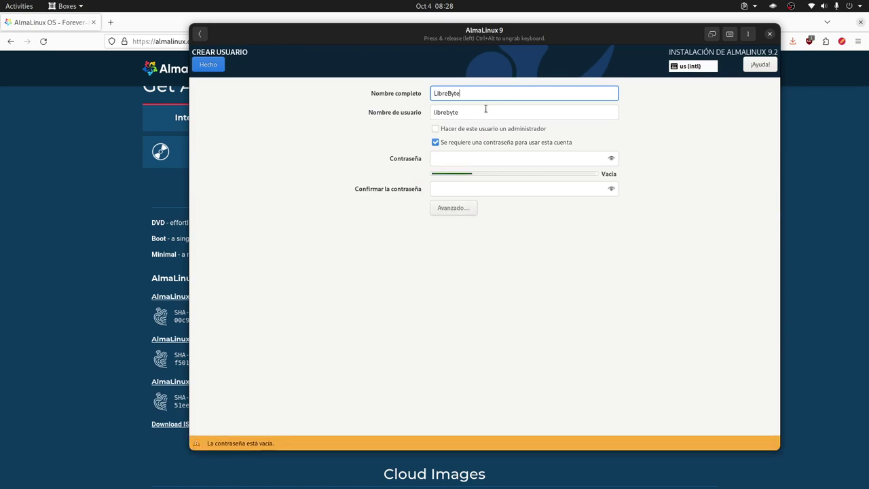
pyautogui.click(436, 130)
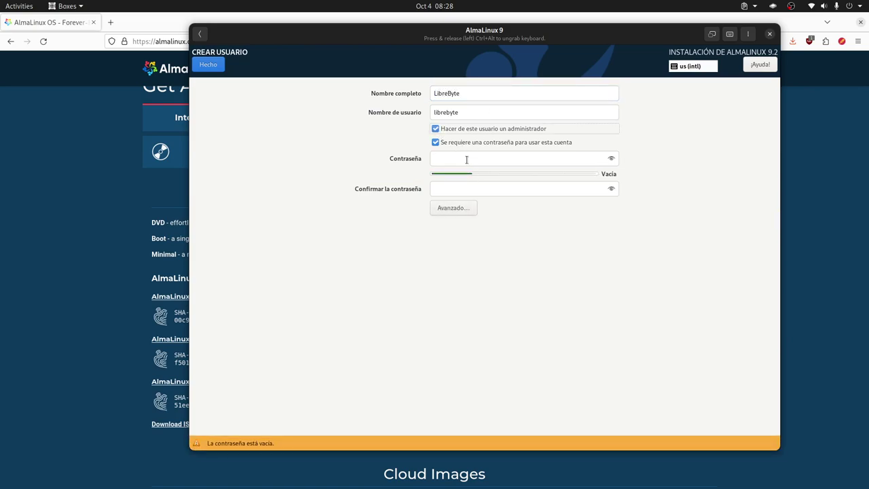
# - Set and confirm the user's password, accepting it despite being short
pyautogui.click(476, 158)
pyautogui.click(462, 186)
pyautogui.write('li')
pyautogui.press('BackSpace')
pyautogui.press('BackSpace')
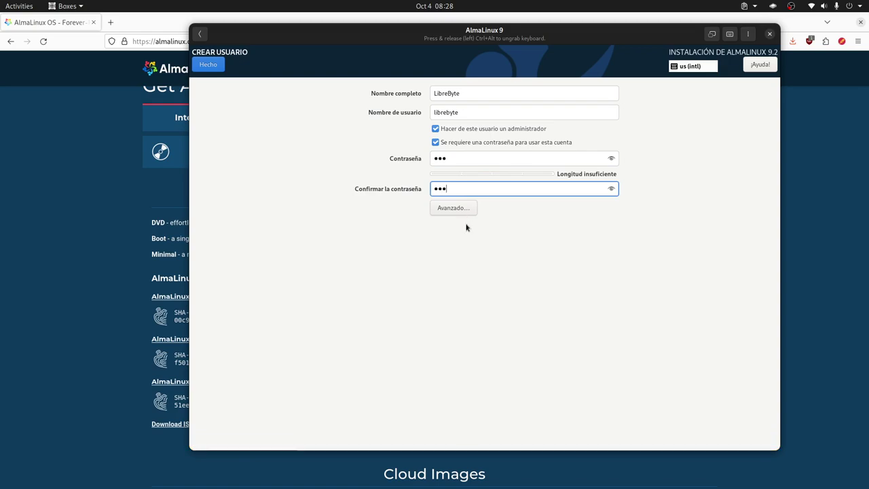
pyautogui.press('Return')
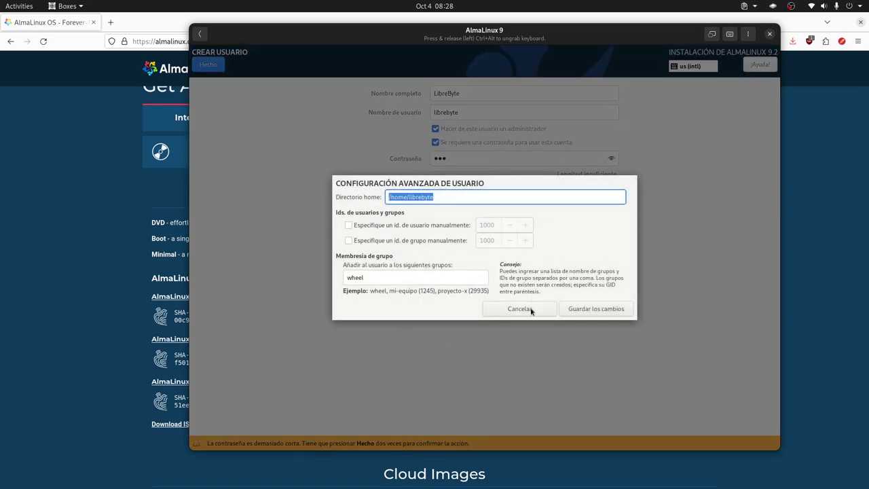
pyautogui.click(519, 309)
pyautogui.press('Return')
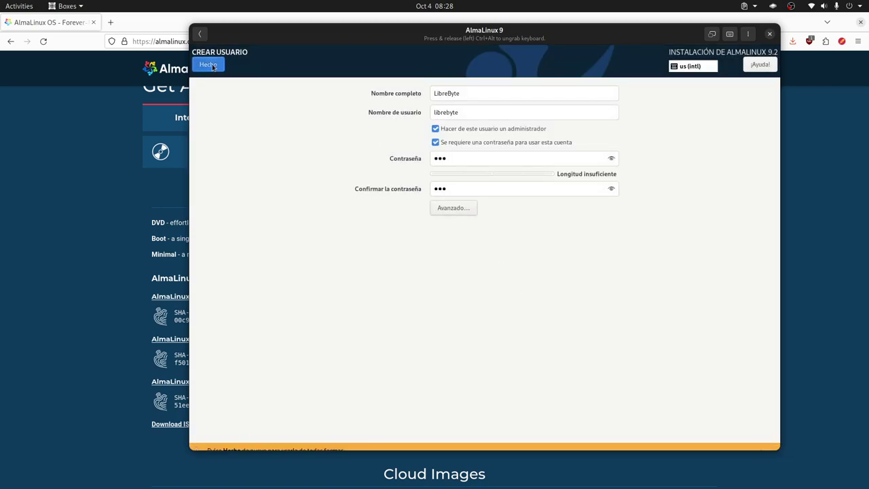
pyautogui.press('Return')
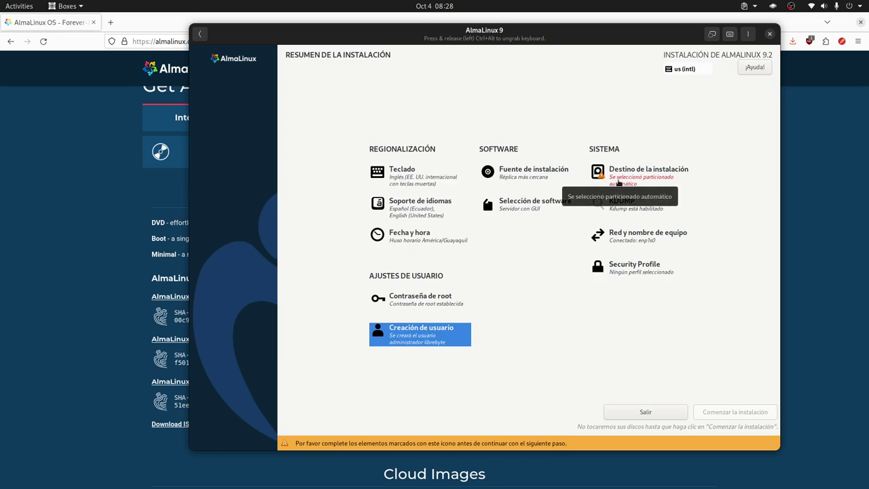
# - Switch the base environment from Servidor con GUI to Instalación mínima
pyautogui.click(513, 210)
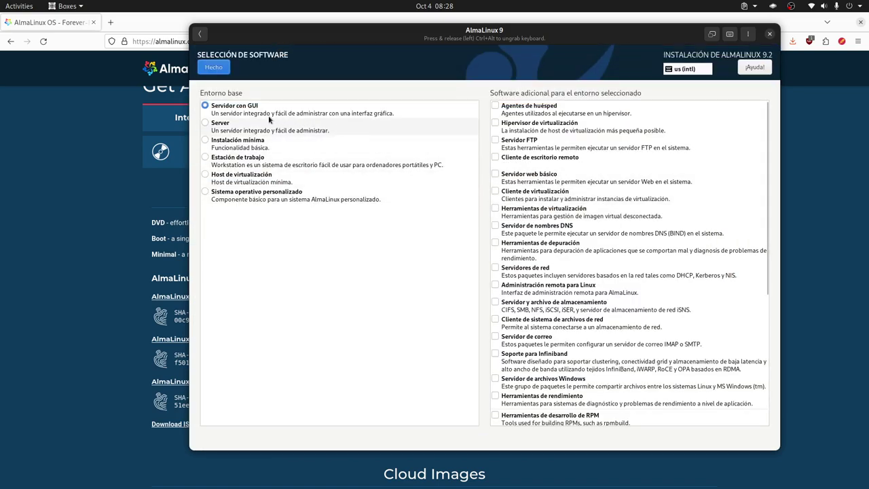
pyautogui.click(204, 142)
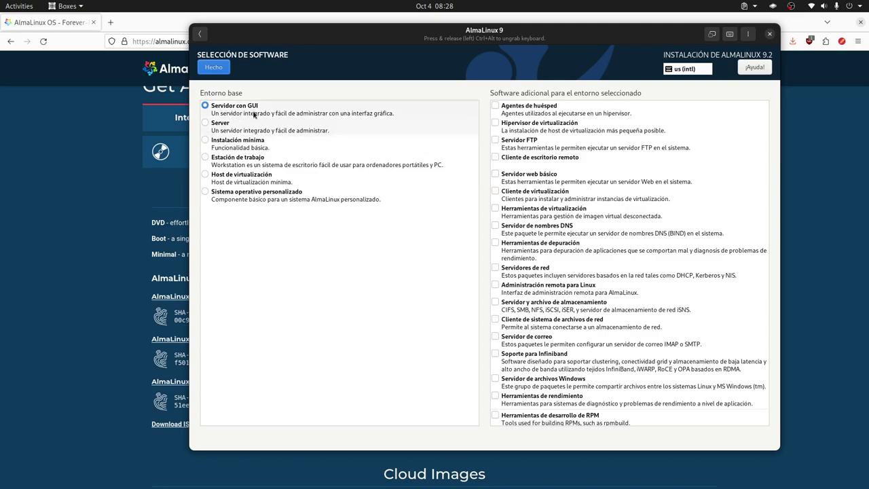
pyautogui.click(215, 71)
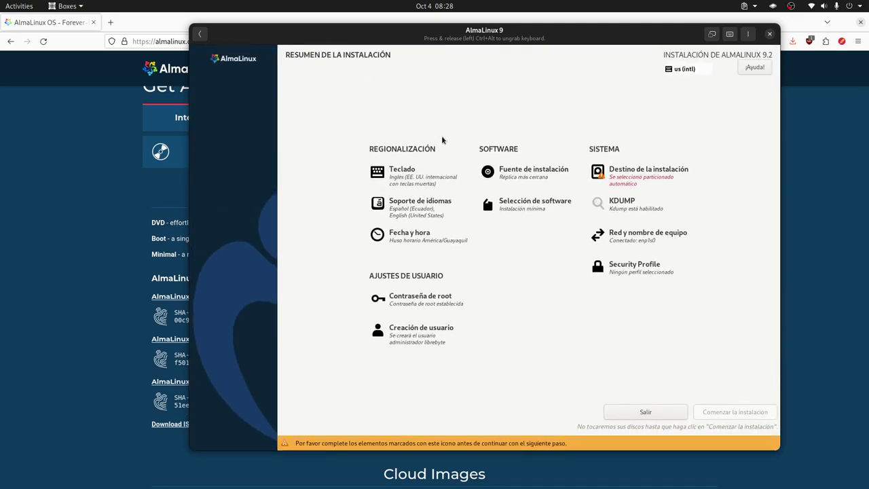
# - Choose Personalizada storage configuration for the 200 GiB disk to enter manual partitioning
pyautogui.click(630, 180)
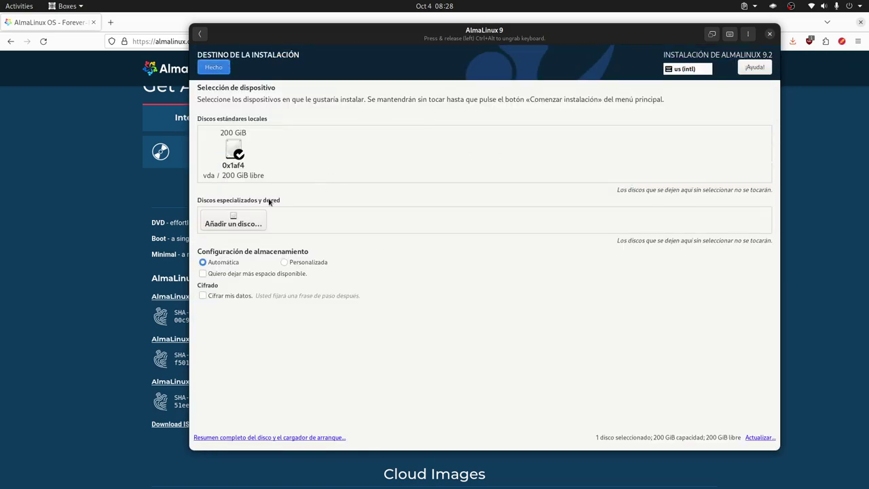
pyautogui.click(303, 263)
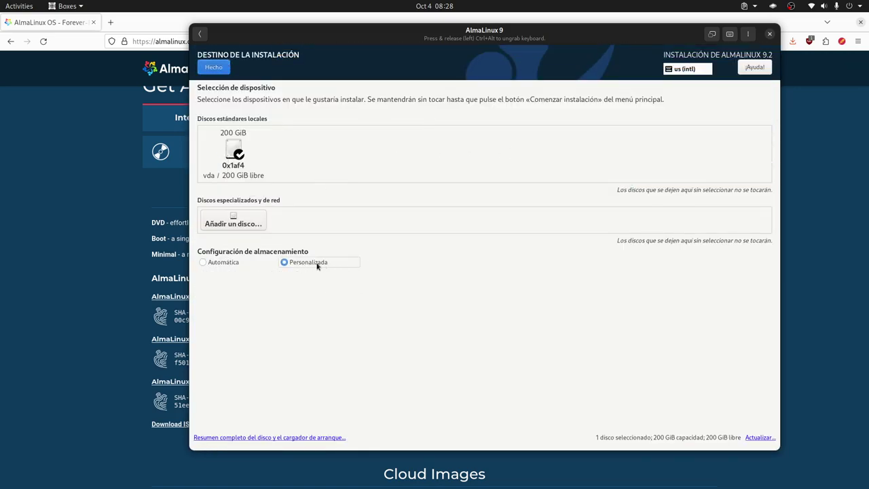
pyautogui.click(216, 68)
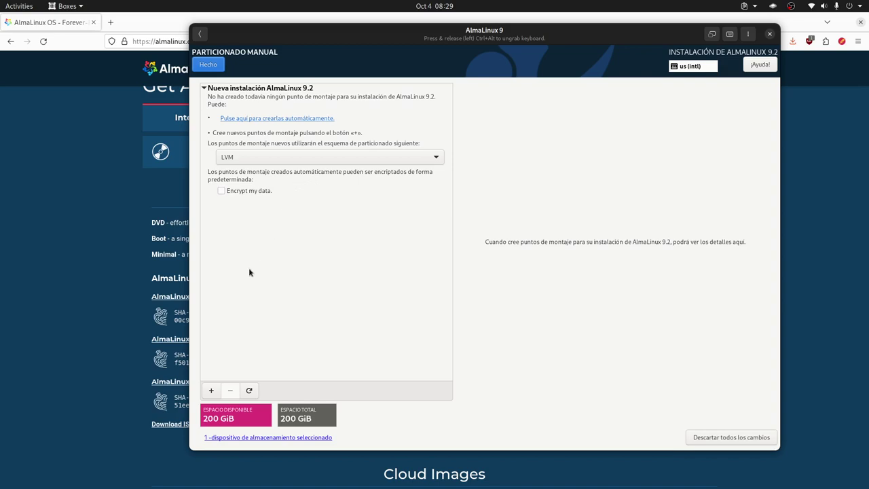
# - Switch to standard partitions and add a 30GiB /boot mount point
pyautogui.click(295, 158)
pyautogui.click(261, 144)
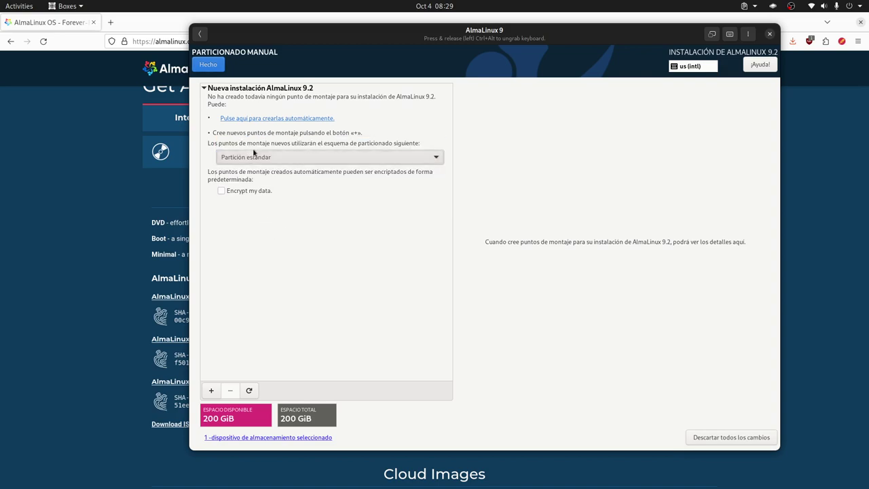
pyautogui.click(211, 390)
pyautogui.click(540, 245)
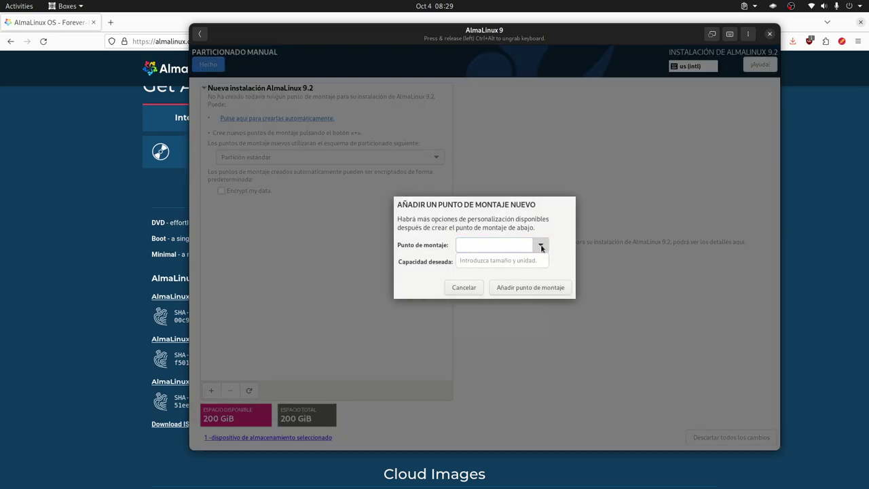
pyautogui.click(481, 274)
pyautogui.click(482, 262)
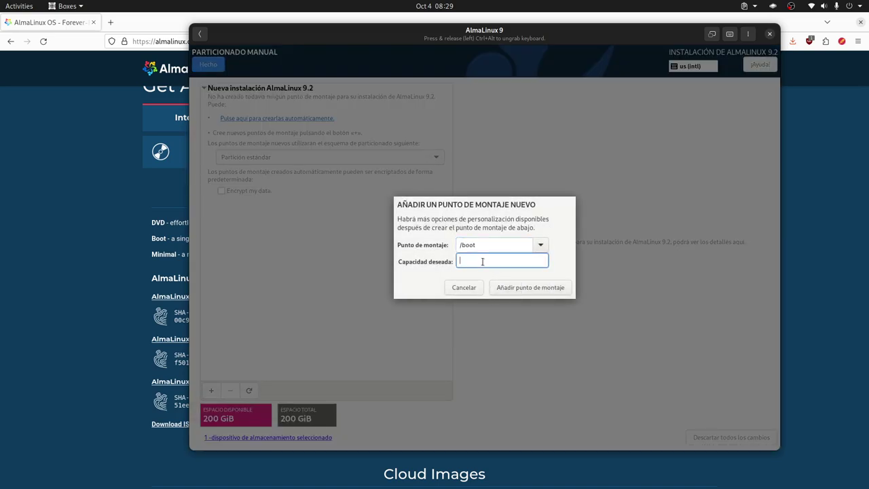
pyautogui.write('30GiB')
pyautogui.click(526, 291)
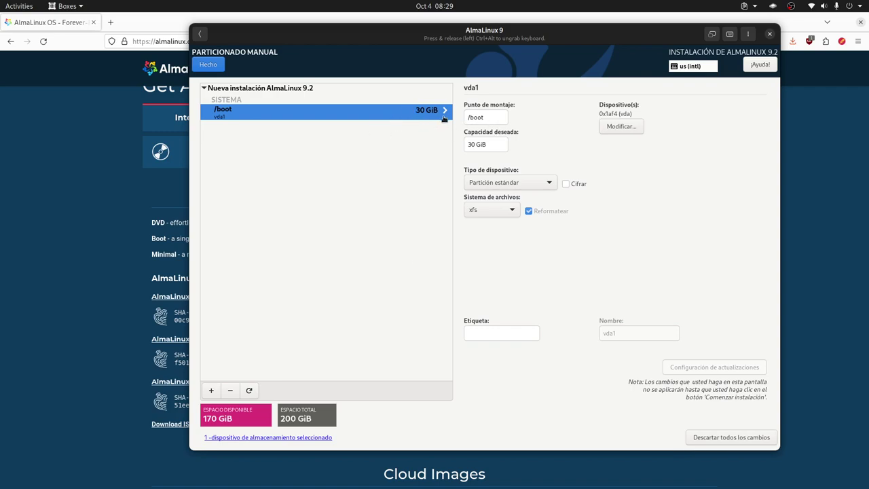
# - Keep xfs as the /boot file system and begin editing its label
pyautogui.click(509, 211)
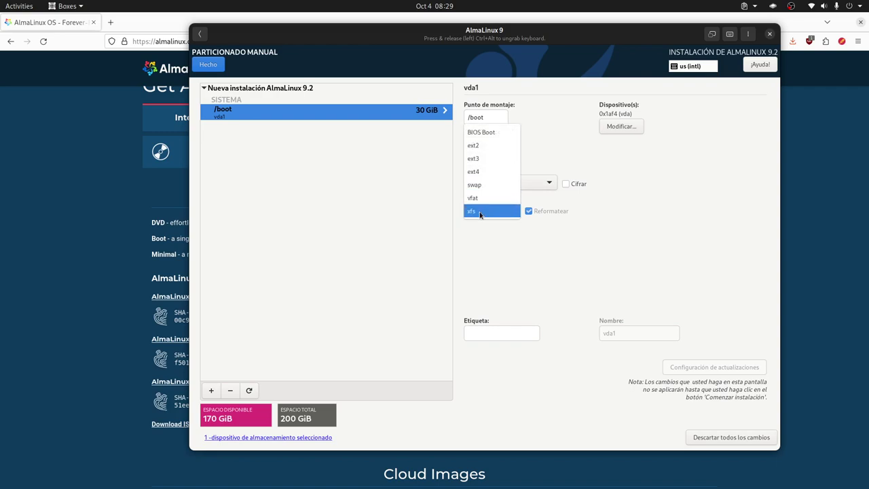
pyautogui.click(537, 254)
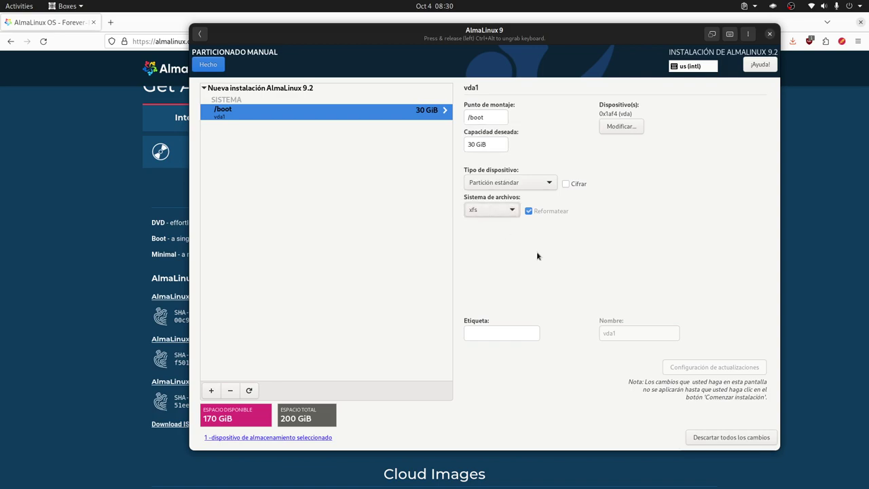
pyautogui.click(494, 333)
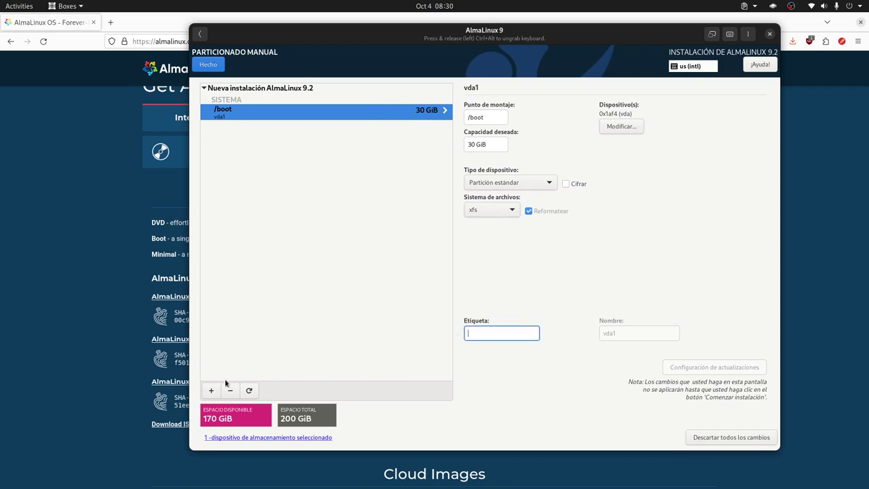
# - Add a /var mount point with a desired capacity of 160GiB
pyautogui.click(213, 393)
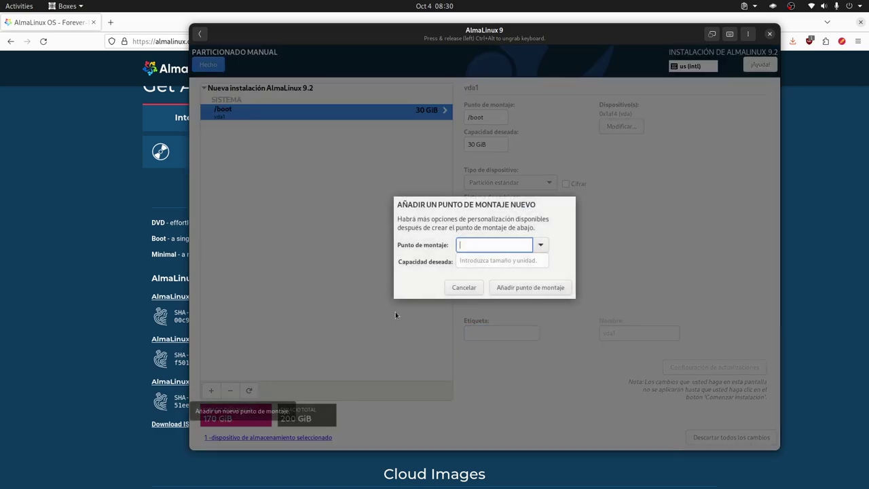
pyautogui.click(542, 247)
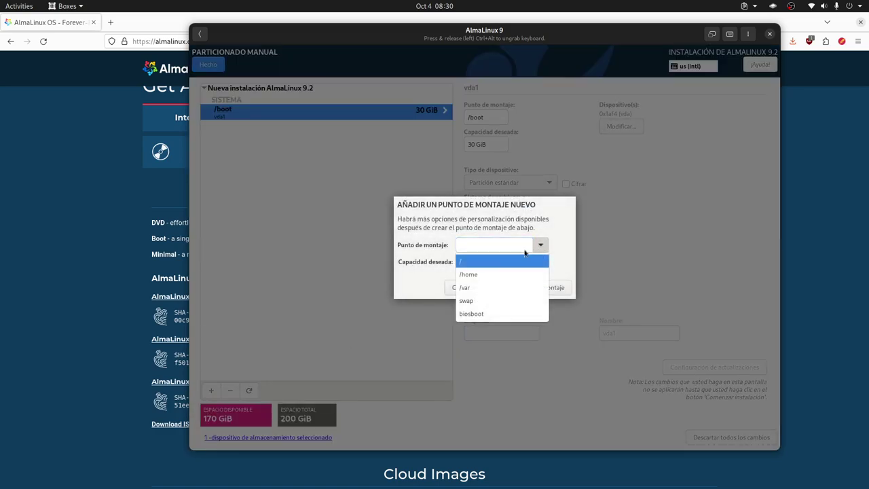
pyautogui.click(504, 286)
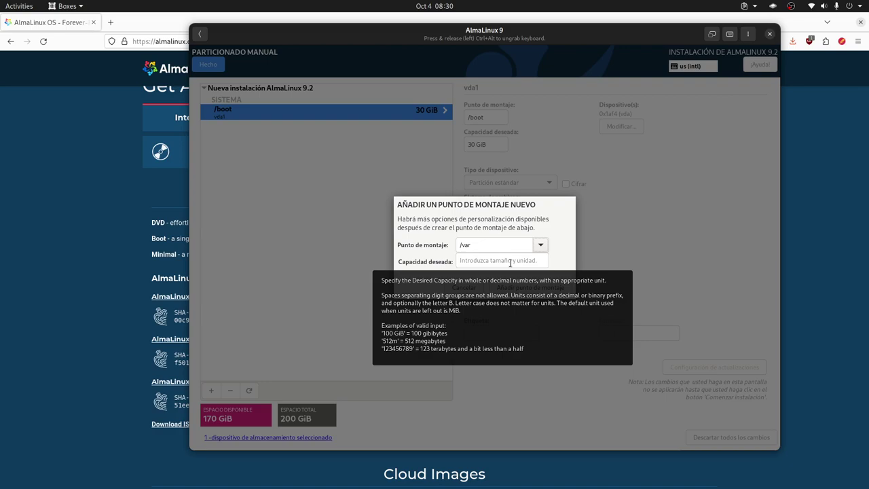
pyautogui.click(510, 262)
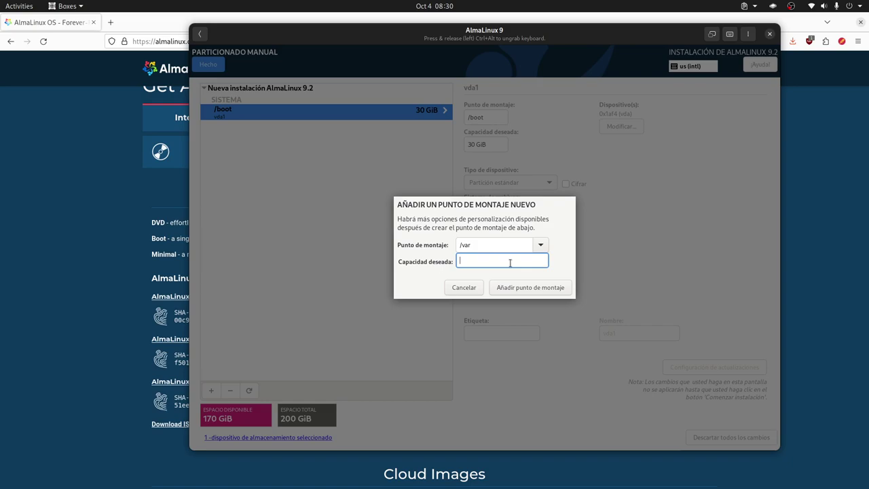
pyautogui.write('160GiB')
pyautogui.click(530, 287)
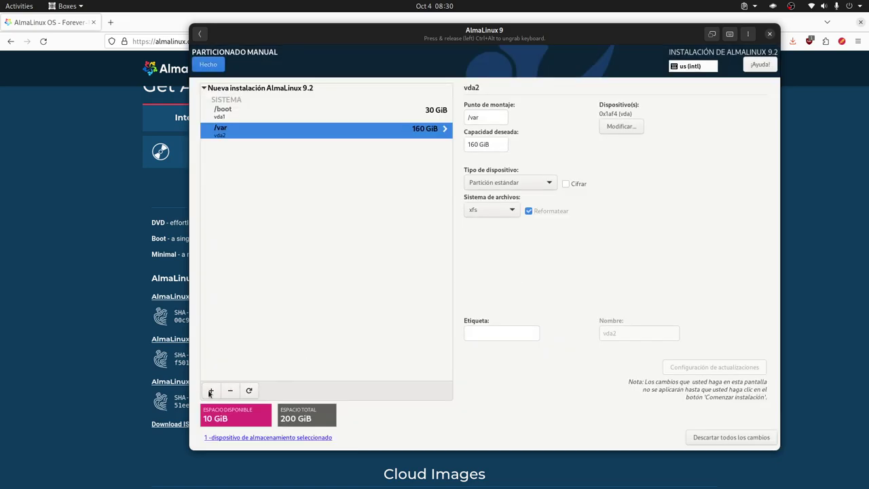
# - Add a swap mount point with capacity left empty, then finish partitioning, triggering a storage error
pyautogui.click(211, 391)
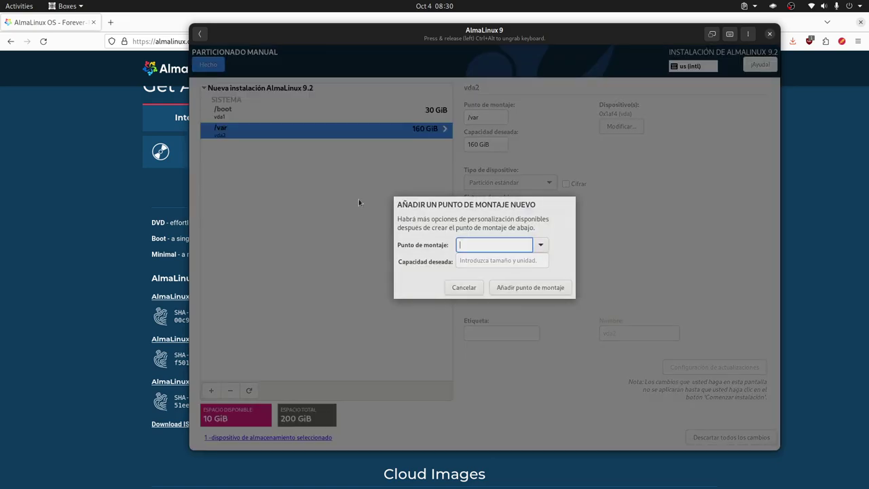
pyautogui.click(540, 245)
pyautogui.click(495, 292)
pyautogui.click(477, 256)
pyautogui.click(540, 244)
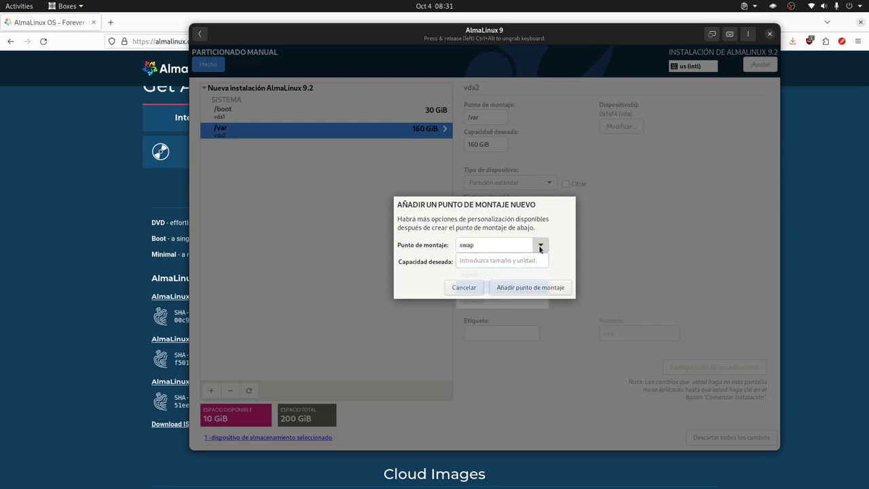
pyautogui.click(419, 256)
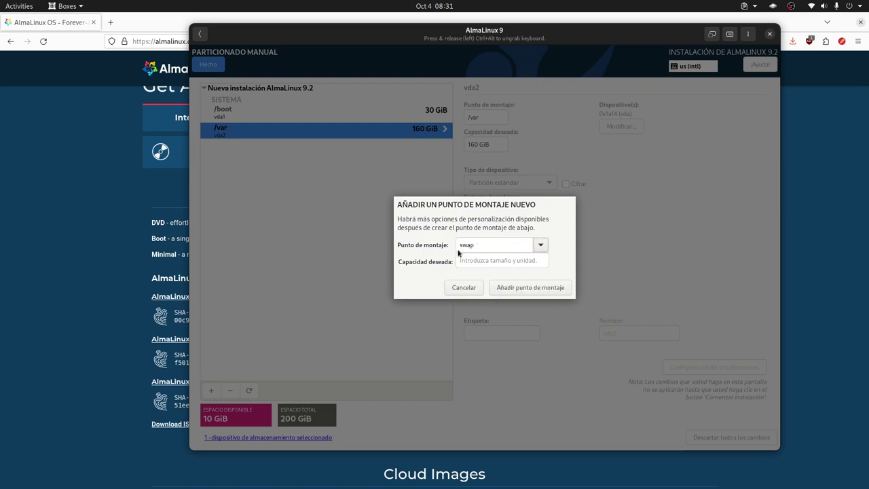
pyautogui.click(533, 290)
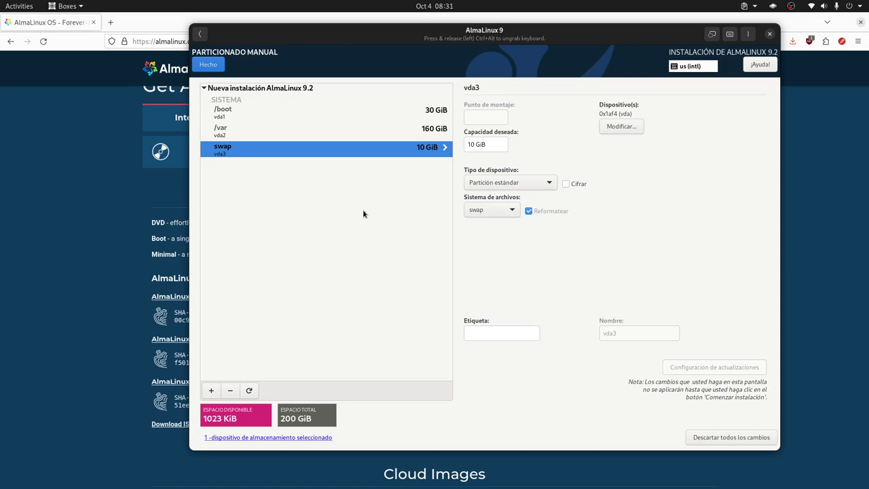
pyautogui.click(208, 65)
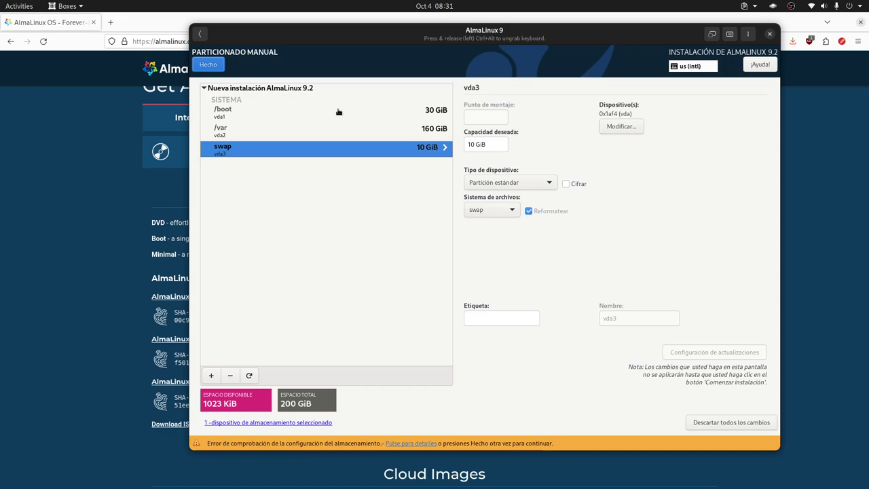
# - Accept the summarized partition changes and reselect the 200 GiB 0x1af4 disk in Installation Destination
pyautogui.click(219, 68)
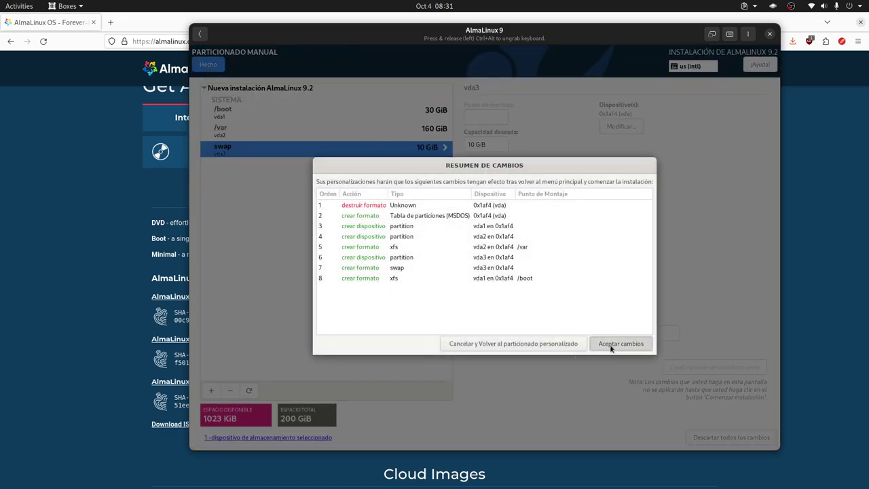
pyautogui.click(618, 344)
pyautogui.click(655, 182)
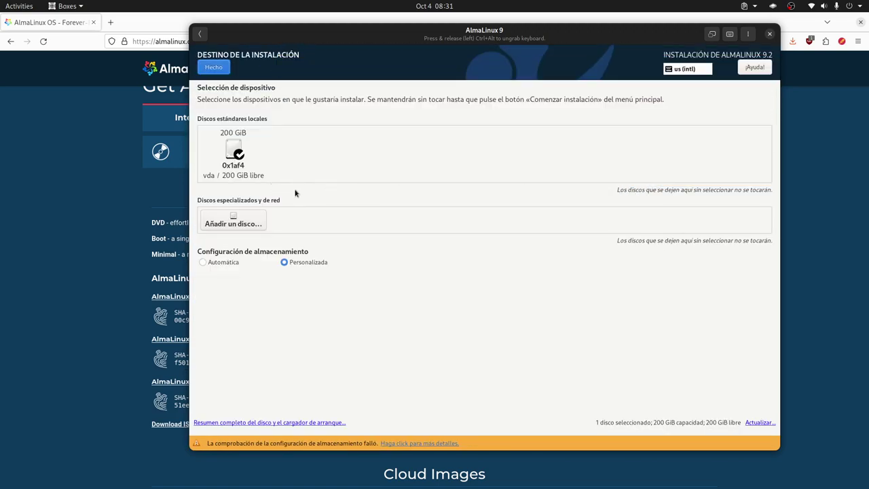
pyautogui.click(237, 163)
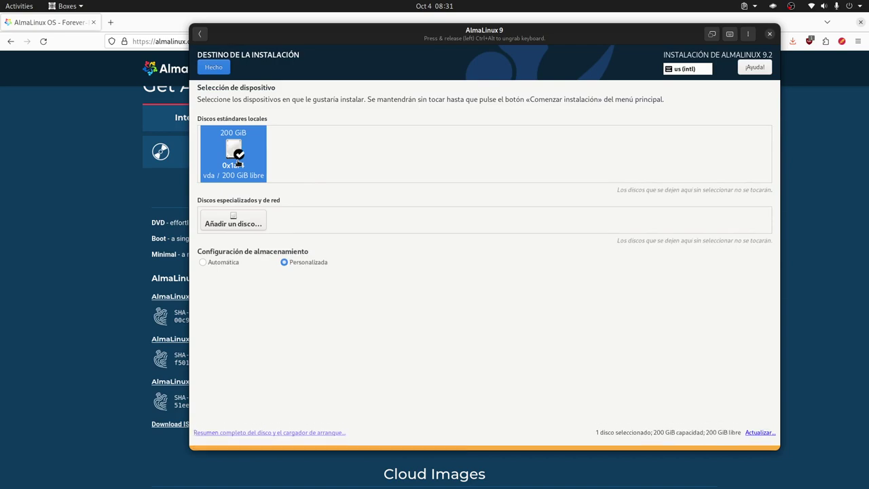
# - Return to manual partitioning and review the /var and swap partition details
pyautogui.click(223, 68)
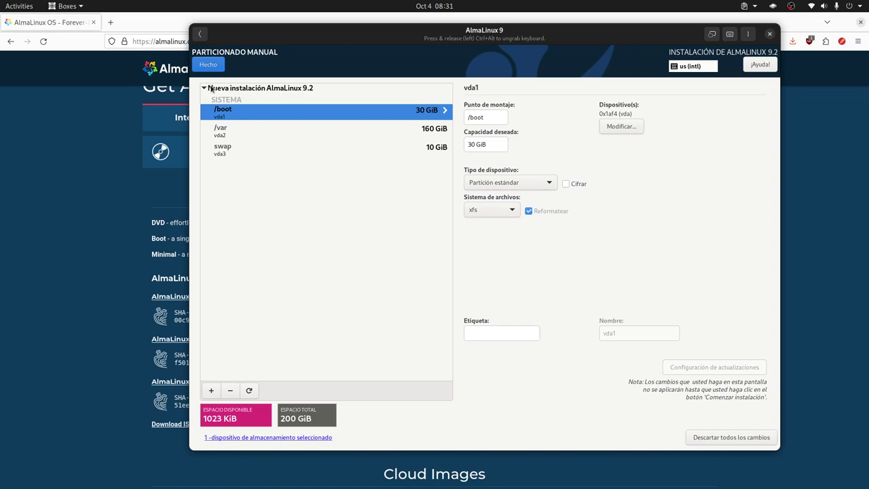
pyautogui.click(230, 149)
pyautogui.click(234, 134)
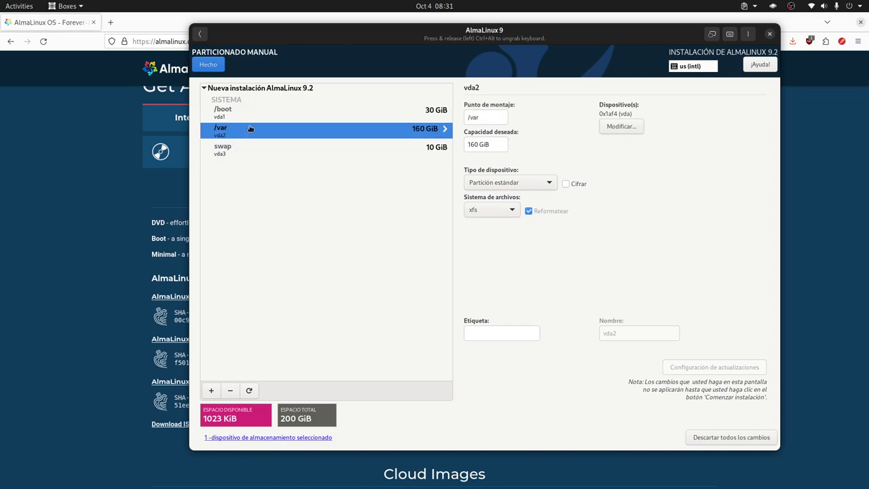
pyautogui.click(243, 119)
pyautogui.click(240, 127)
pyautogui.click(236, 147)
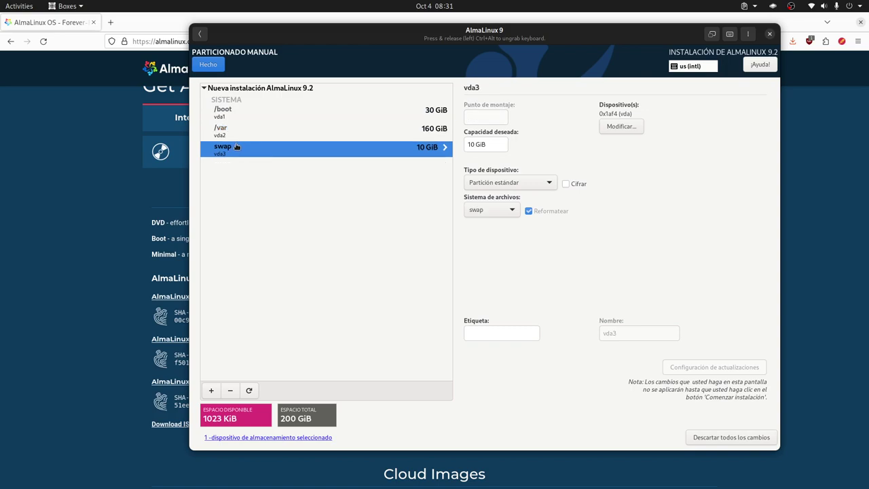
# - Accept the partition changes again and reopen Installation Destination
pyautogui.click(214, 67)
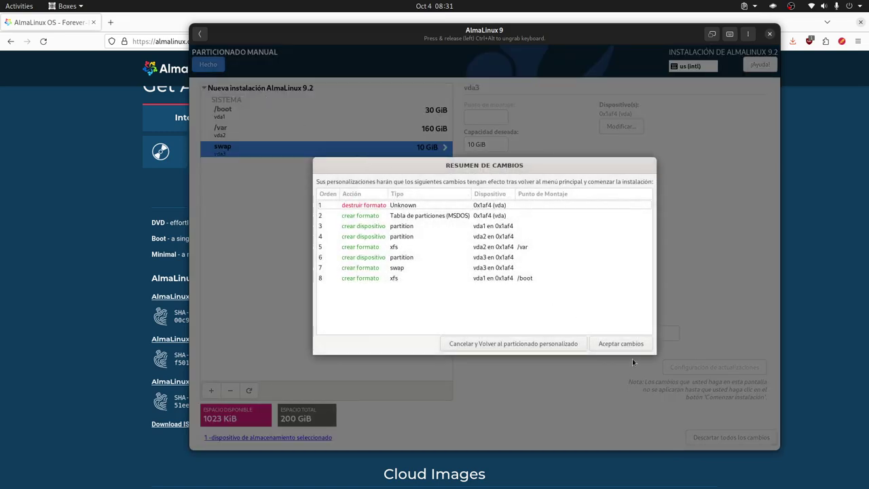
pyautogui.click(620, 345)
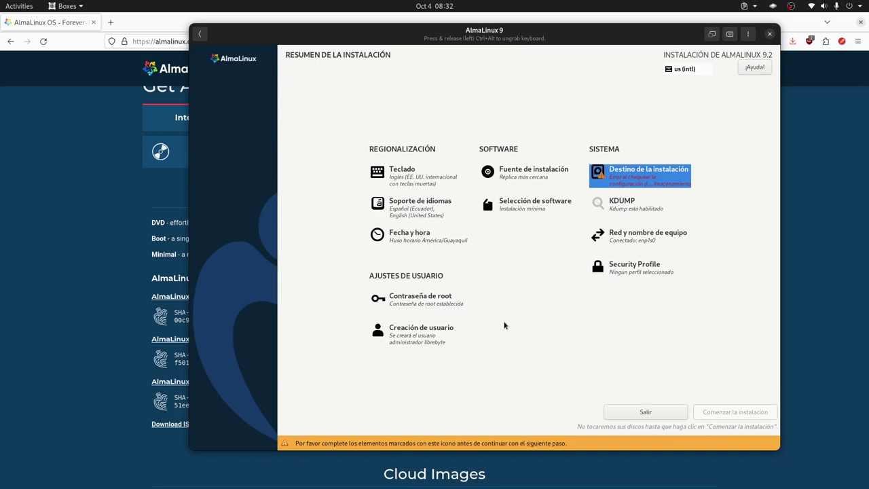
pyautogui.click(646, 178)
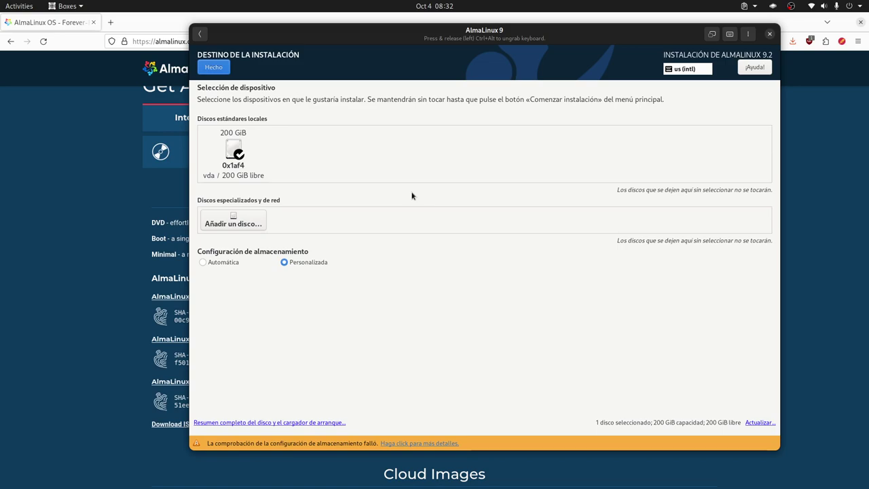
# - Rescan the disks to discard storage changes, then reselect disk 0x1af4 for manual partitioning
pyautogui.click(760, 422)
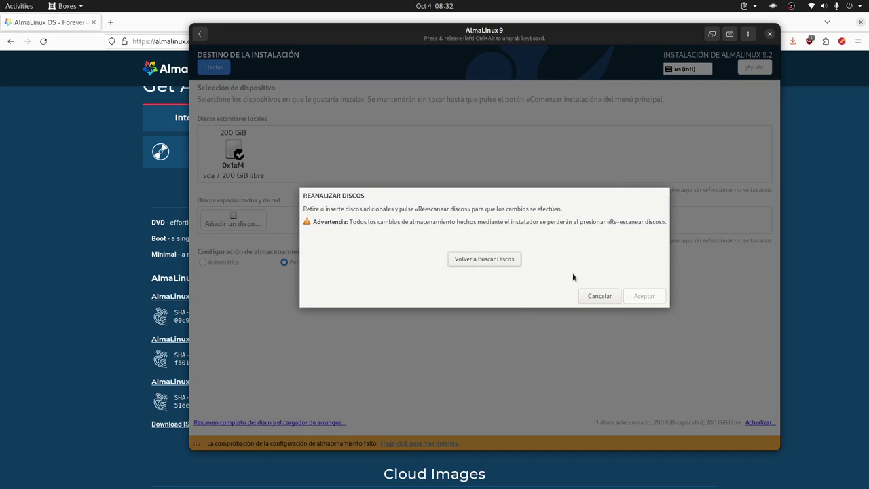
pyautogui.click(505, 262)
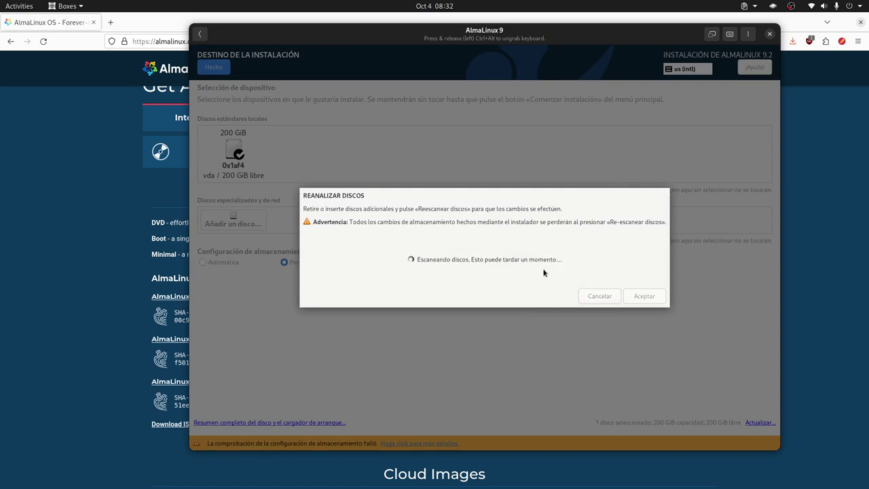
pyautogui.click(643, 297)
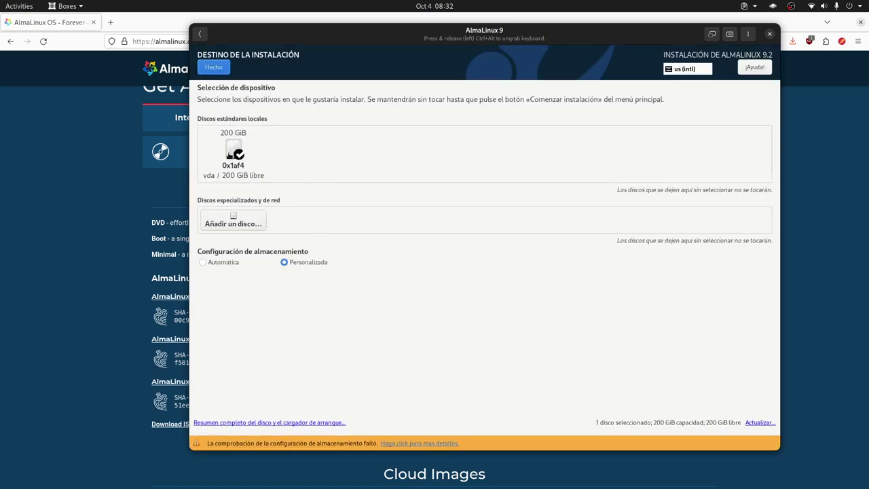
pyautogui.click(242, 163)
pyautogui.click(213, 66)
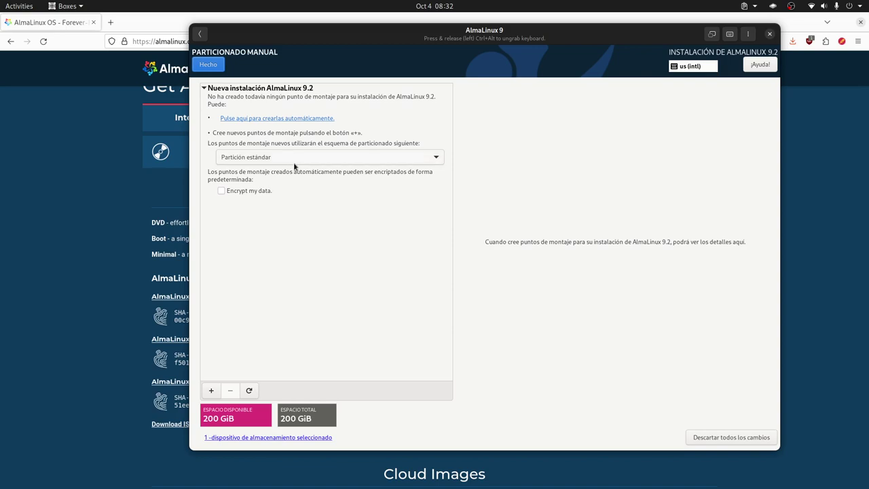
# - Keep the standard partition scheme and add a / mount point of 30GiB
pyautogui.click(325, 159)
pyautogui.click(325, 161)
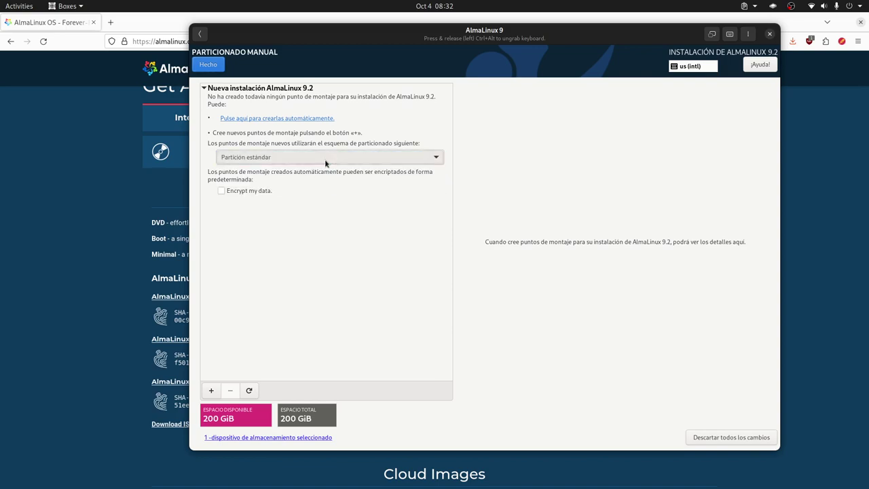
pyautogui.click(211, 391)
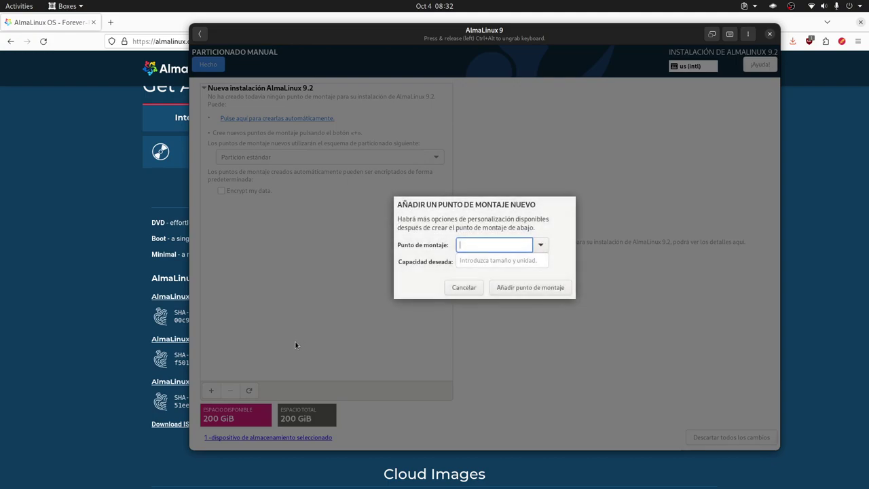
pyautogui.click(540, 244)
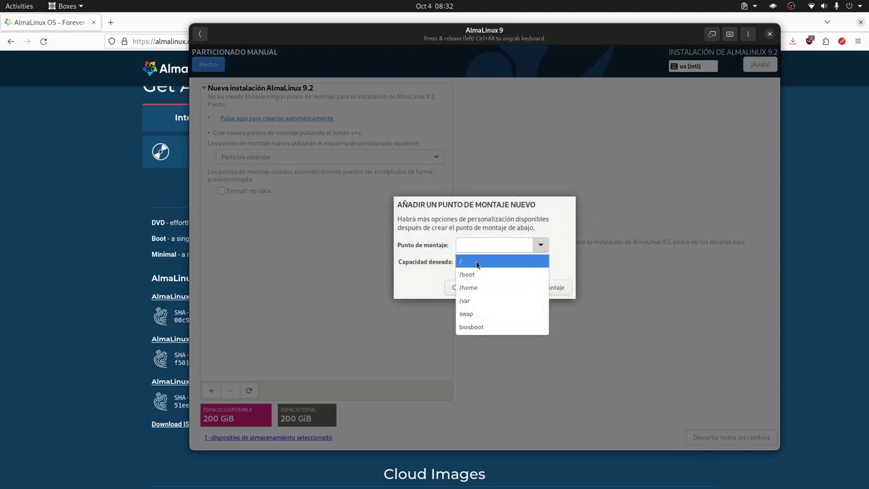
pyautogui.click(503, 261)
pyautogui.click(513, 263)
pyautogui.write('30Gi')
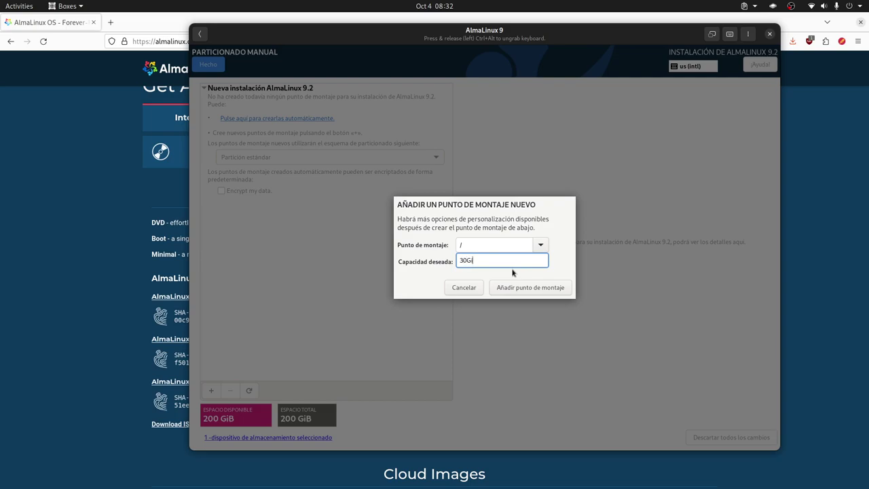
pyautogui.write('B')
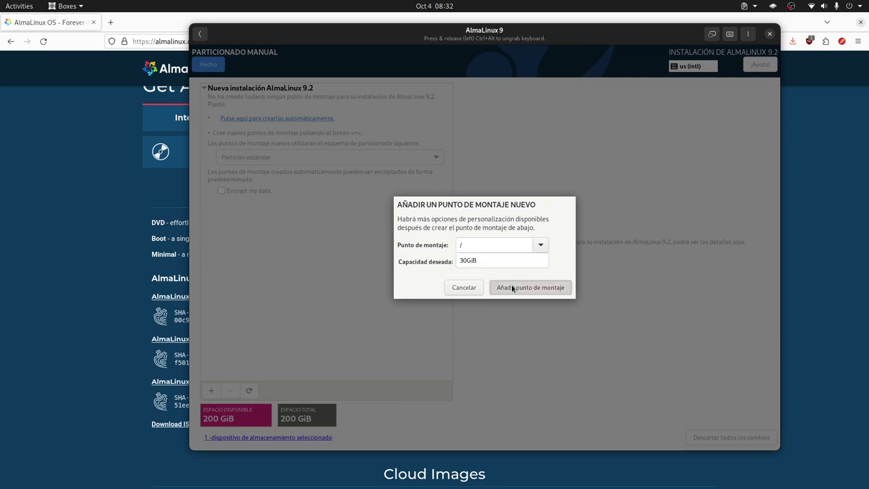
pyautogui.click(512, 287)
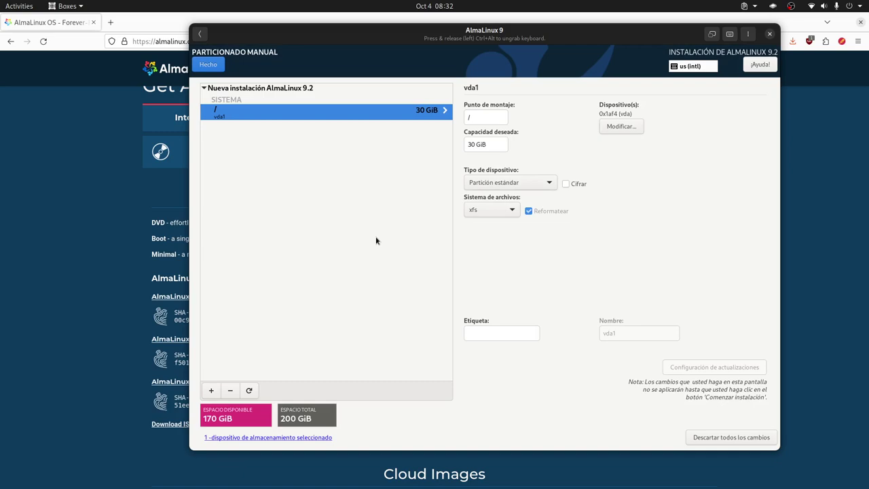
# - Add a /var mount point of 160GiB
pyautogui.click(210, 392)
pyautogui.click(541, 245)
pyautogui.click(488, 287)
pyautogui.click(486, 261)
pyautogui.write('160GiB')
pyautogui.click(521, 290)
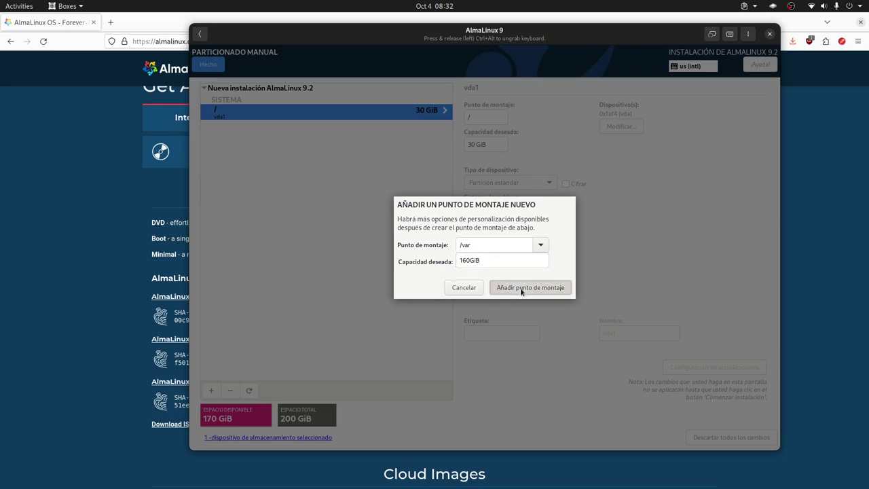
# - Add a 10 GiB swap mount point, then finish partitioning and accept the disk changes
pyautogui.click(211, 390)
pyautogui.click(541, 245)
pyautogui.click(496, 292)
pyautogui.click(524, 290)
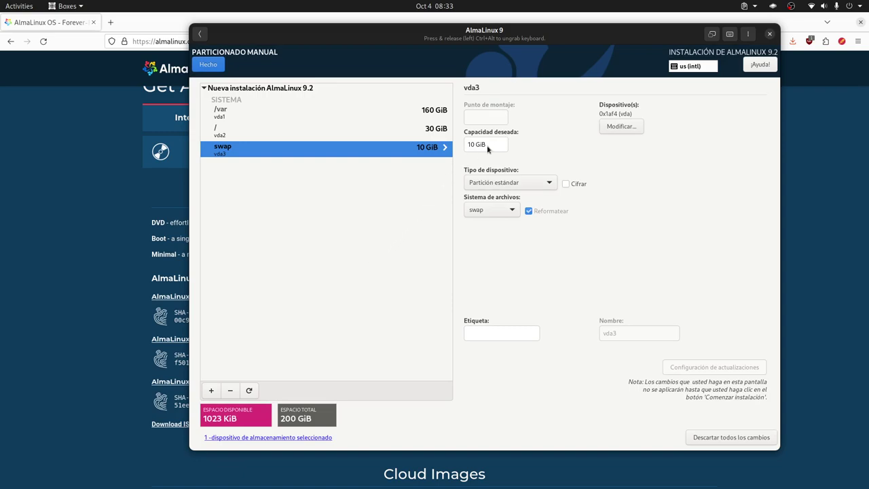
pyautogui.click(210, 66)
pyautogui.click(604, 343)
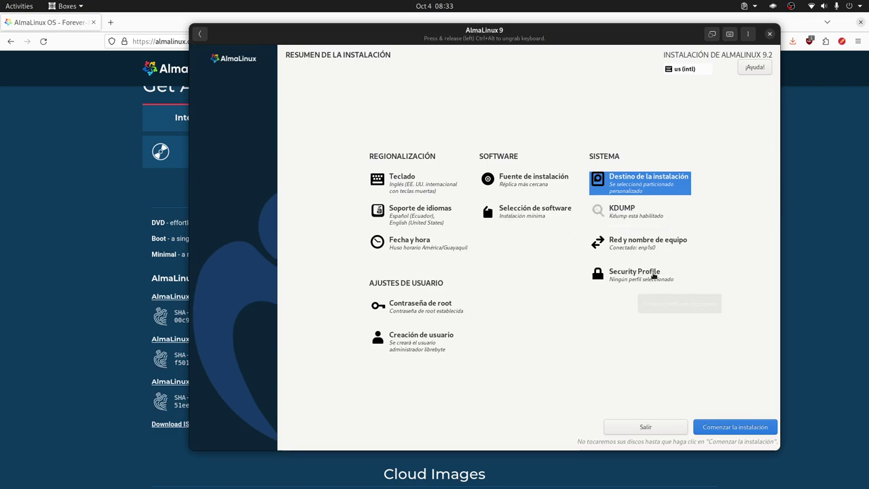
pyautogui.click(651, 248)
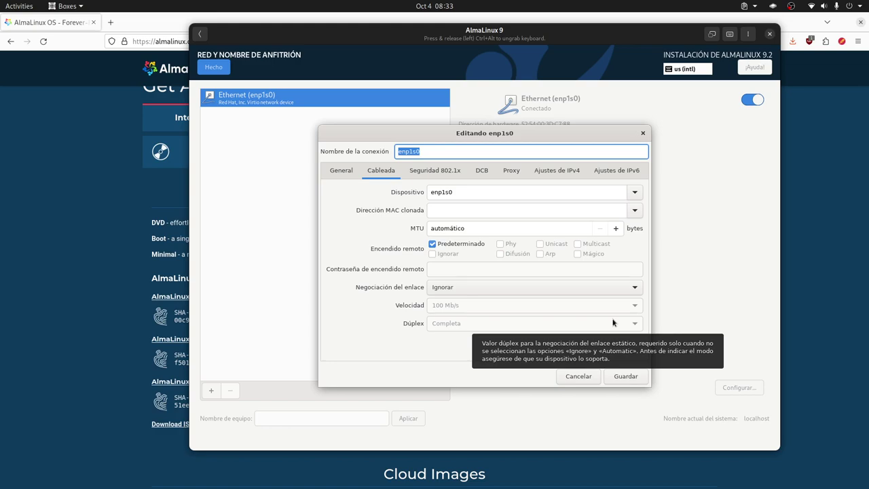
pyautogui.click(565, 173)
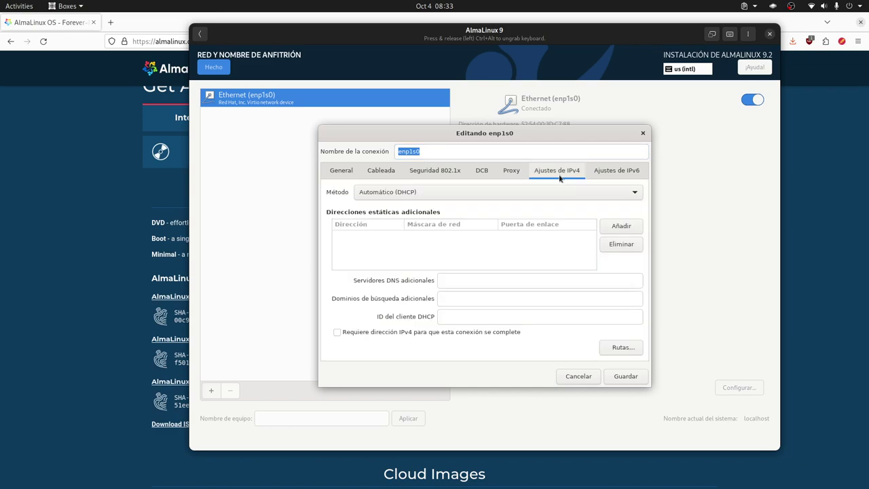
pyautogui.click(425, 195)
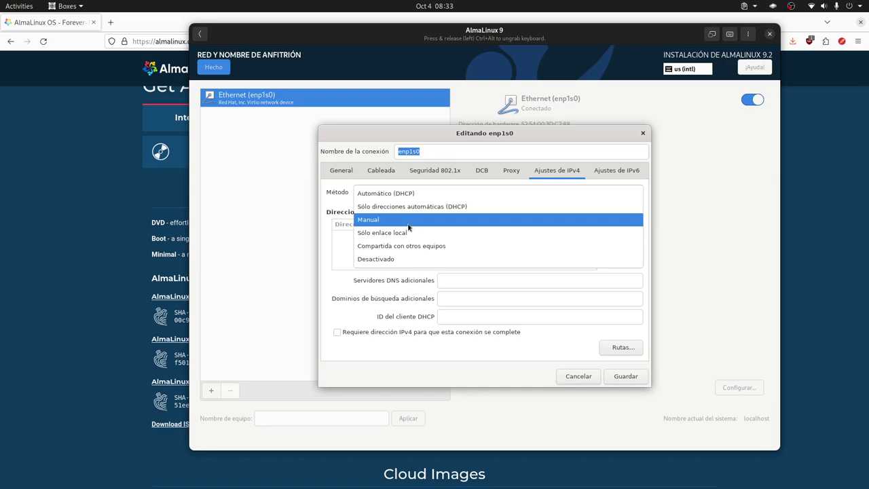
pyautogui.click(631, 173)
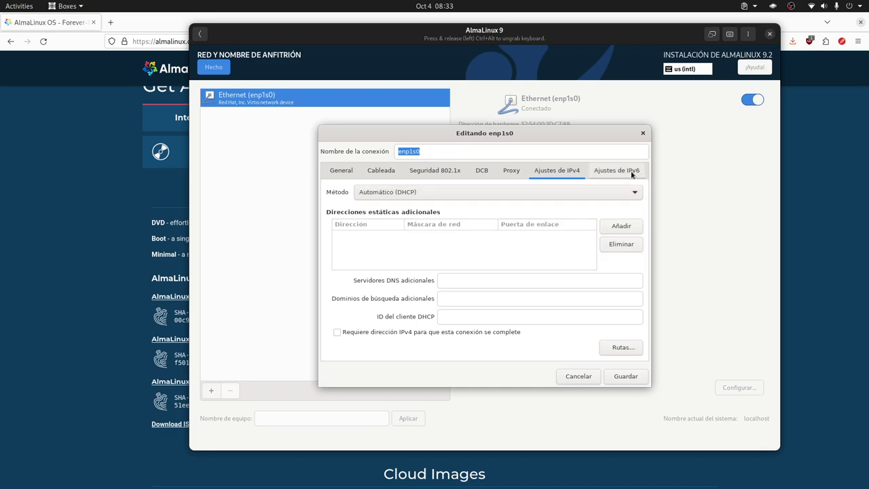
pyautogui.click(577, 376)
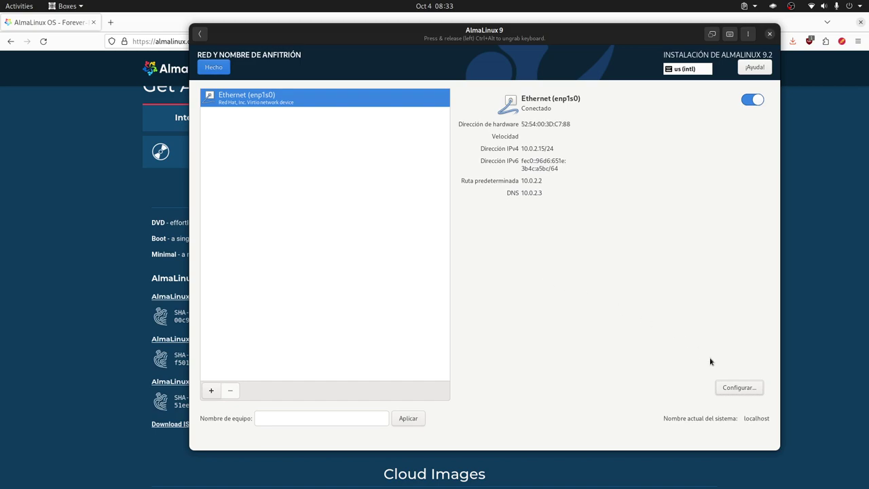
pyautogui.click(734, 384)
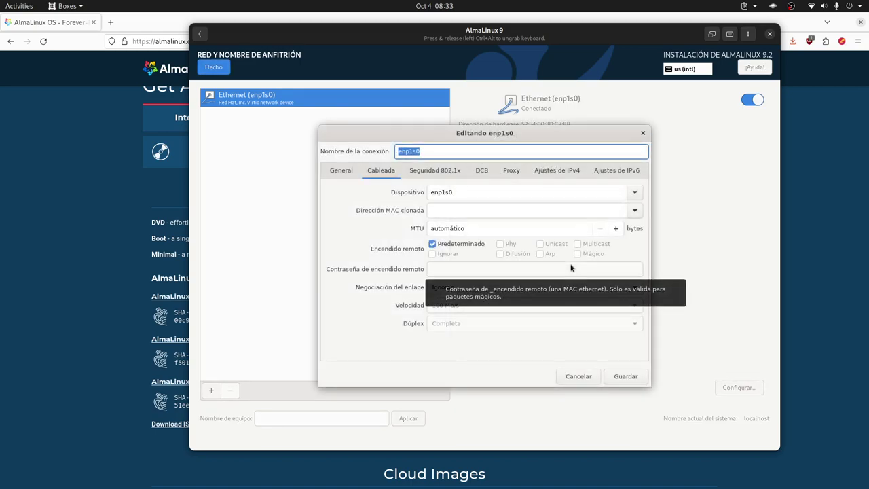
pyautogui.click(551, 170)
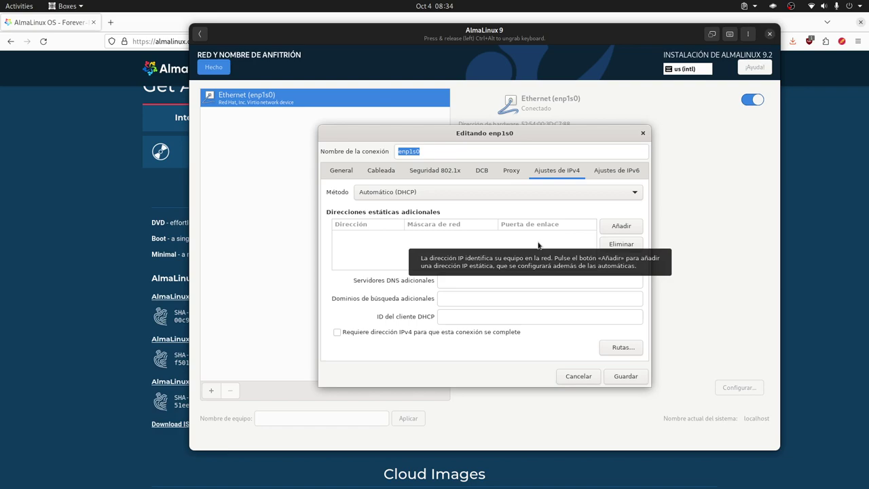
pyautogui.click(577, 380)
# - Leave the network settings and begin the AlmaLinux installation from the summary hub
pyautogui.click(213, 67)
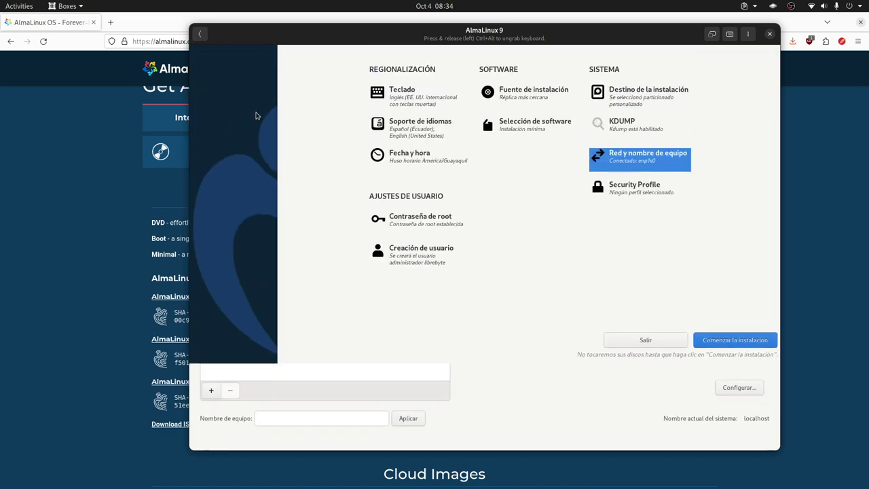
pyautogui.click(702, 426)
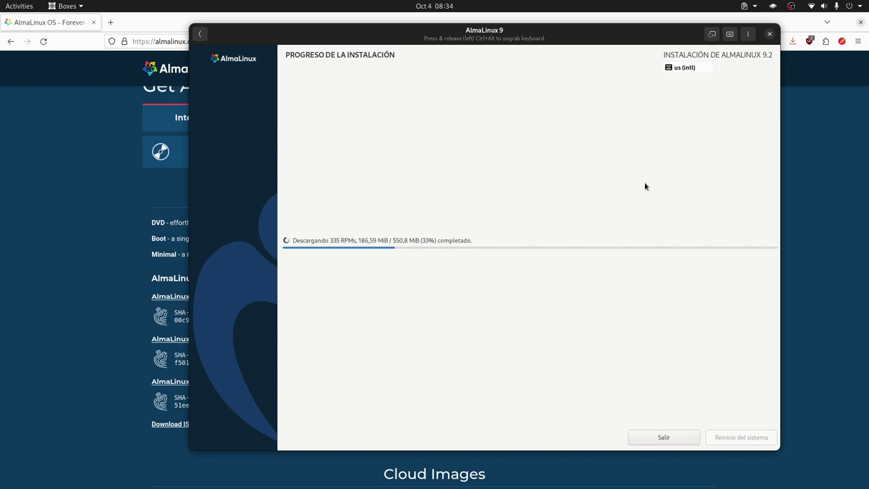
# - Wait on the installation progress screen until it shows ¡Completado!
pyautogui.moveTo(686, 70)
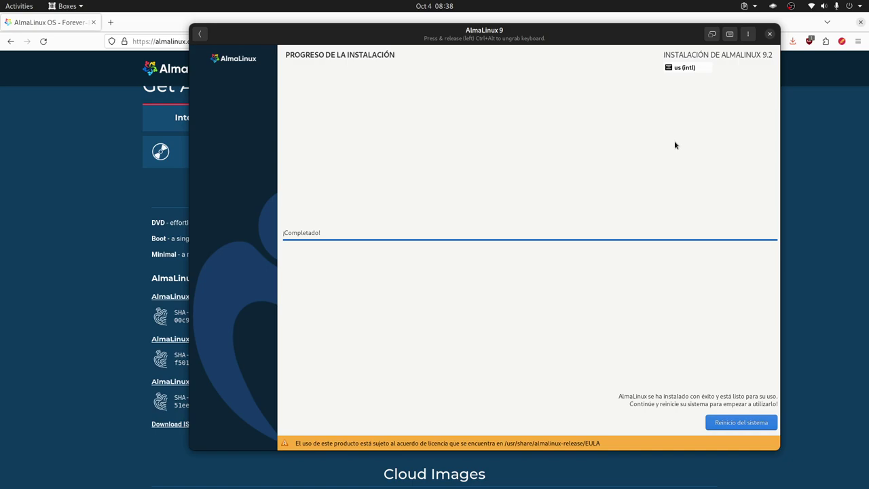
# - Reboot the installed system and open the AlmaLinux 9 machine's display at the login prompt
pyautogui.click(758, 427)
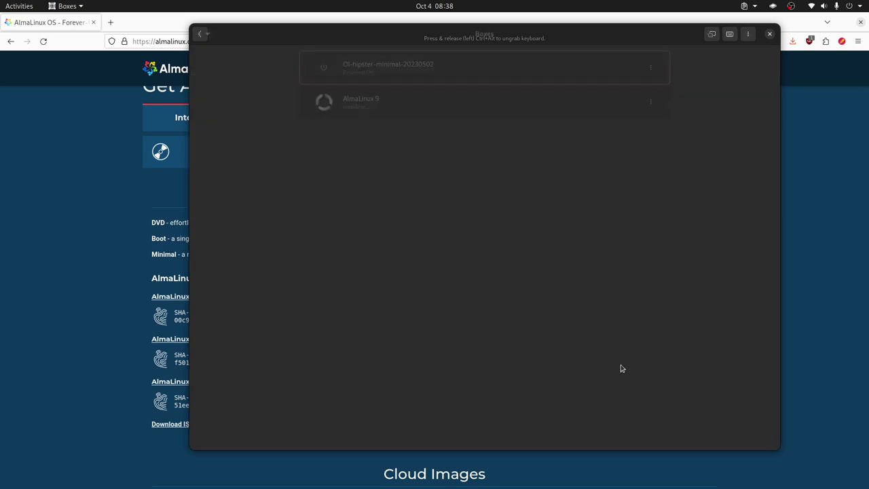
pyautogui.click(469, 92)
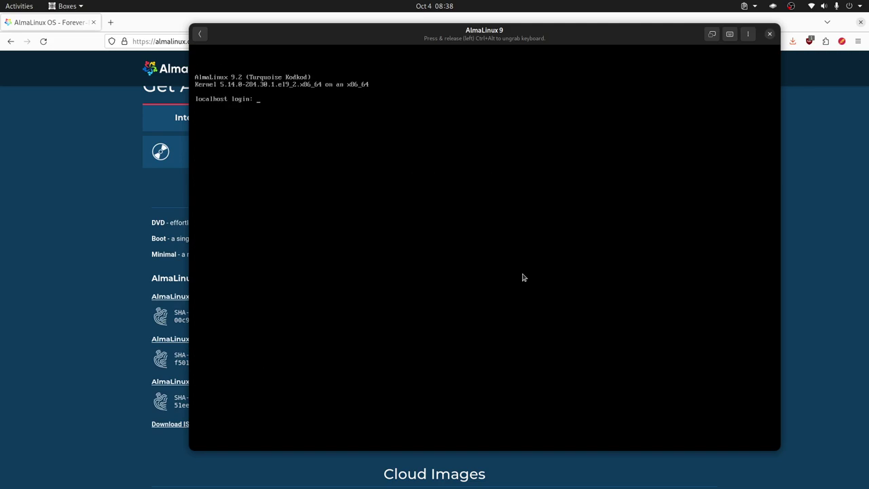
# - Log in with the user account and check that sshd is active (running) via systemctl status sshd
pyautogui.write('librebyte')
pyautogui.press('Return')
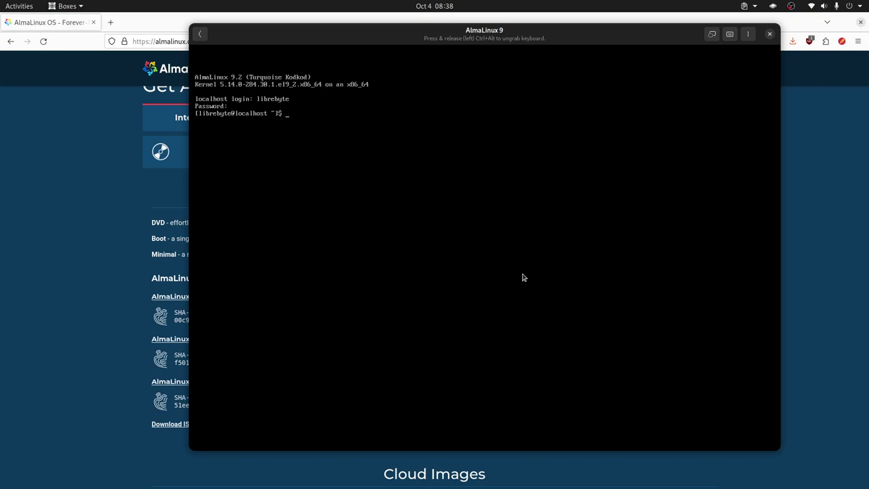
pyautogui.write('ibrebyte@localhost ~]$ systemctl status sshd')
pyautogui.press('Return')
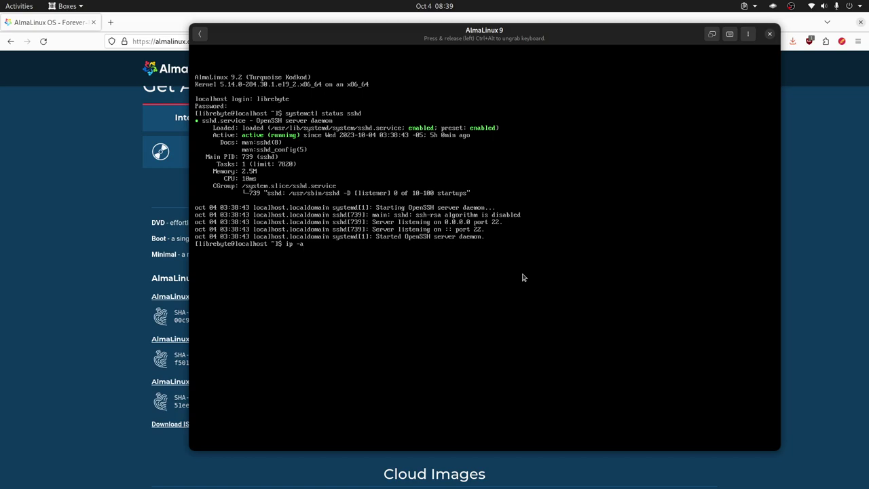
# - Run ip -4 a to show the VM's IPv4 address 10.0.2.15
pyautogui.press('BackSpace')
pyautogui.write('4 a')
pyautogui.press('Return')
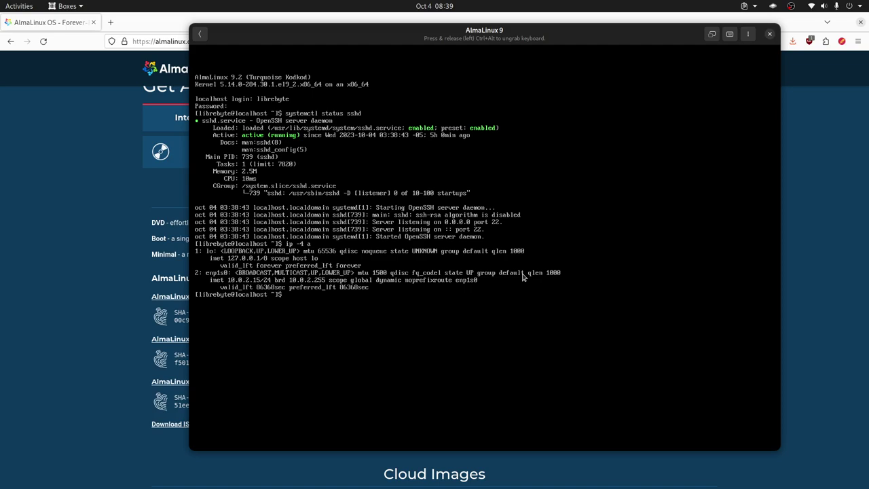